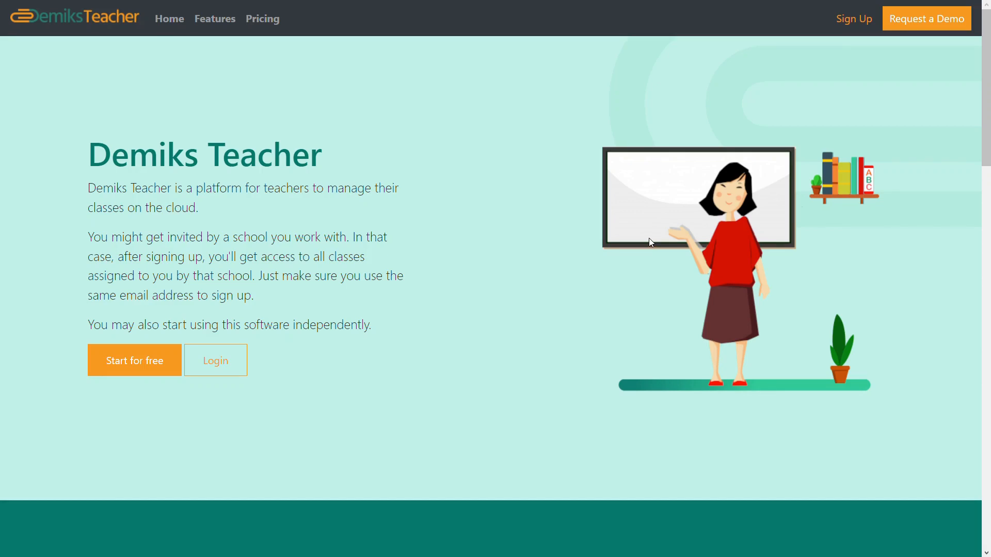
# Create a new Demiks Teacher account using the teacher's email address and a password
pyautogui.click(849, 22)
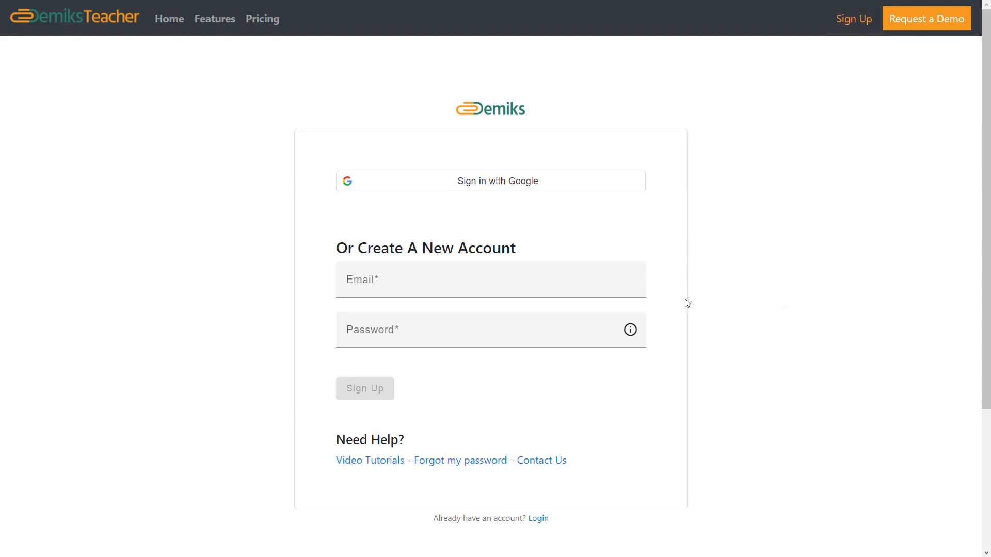
pyautogui.click(496, 292)
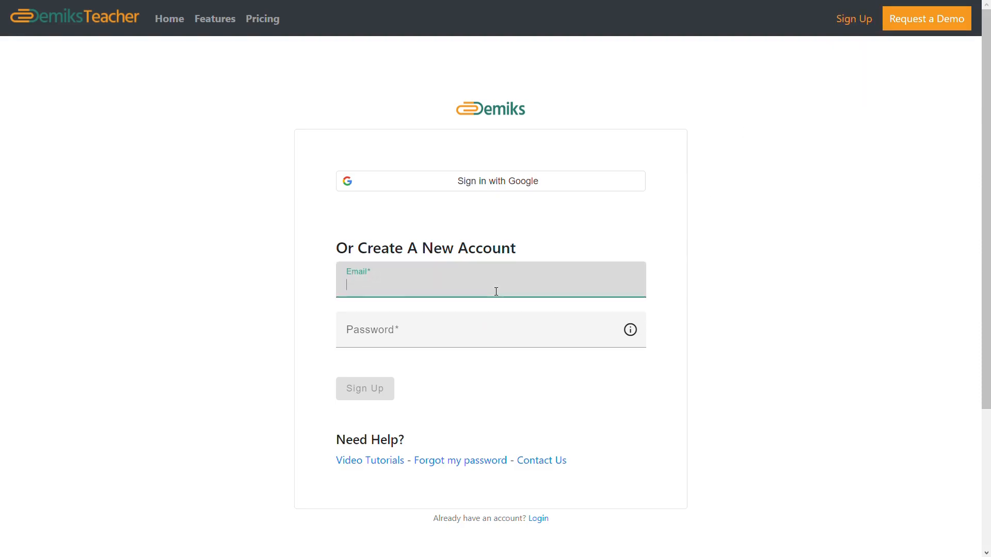
pyautogui.click(460, 340)
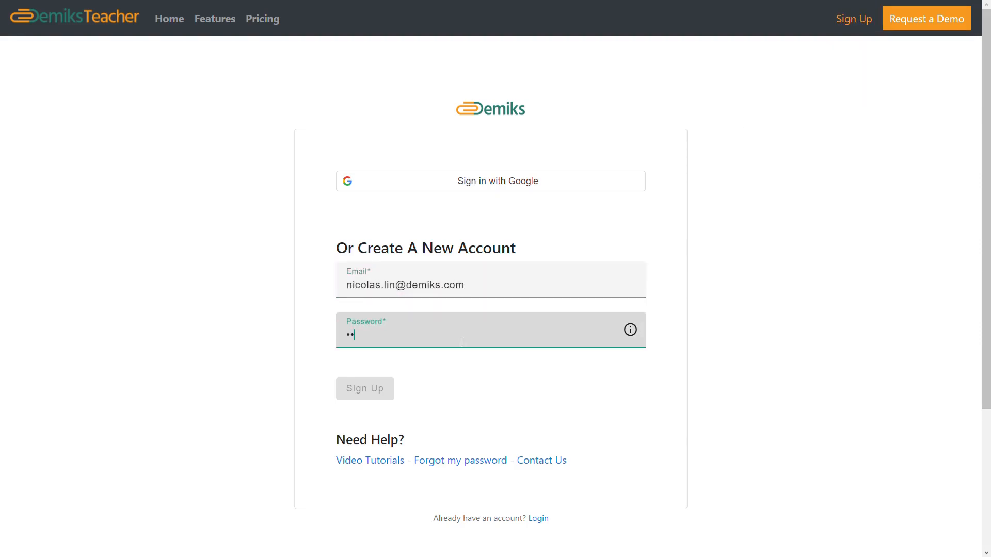
pyautogui.write('••••••••')
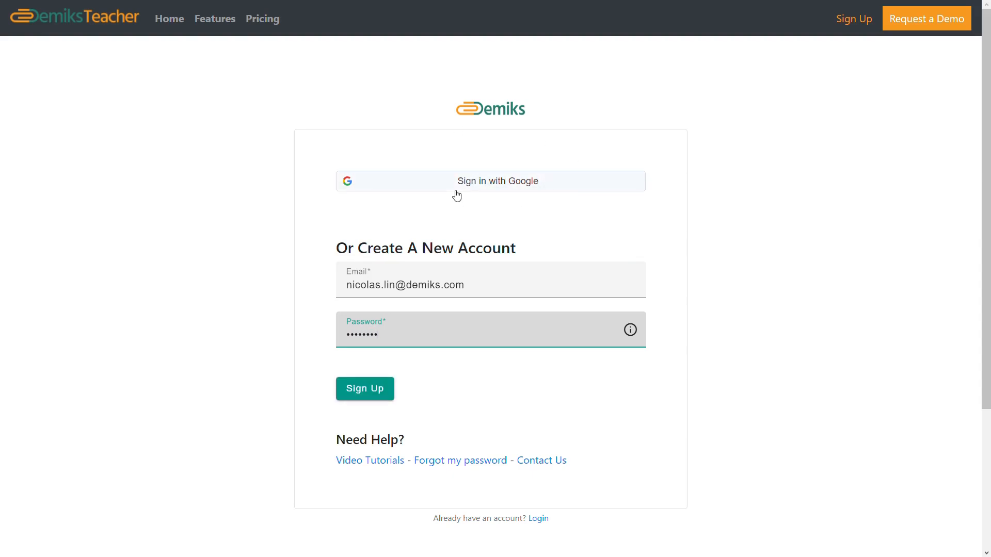
pyautogui.click(372, 394)
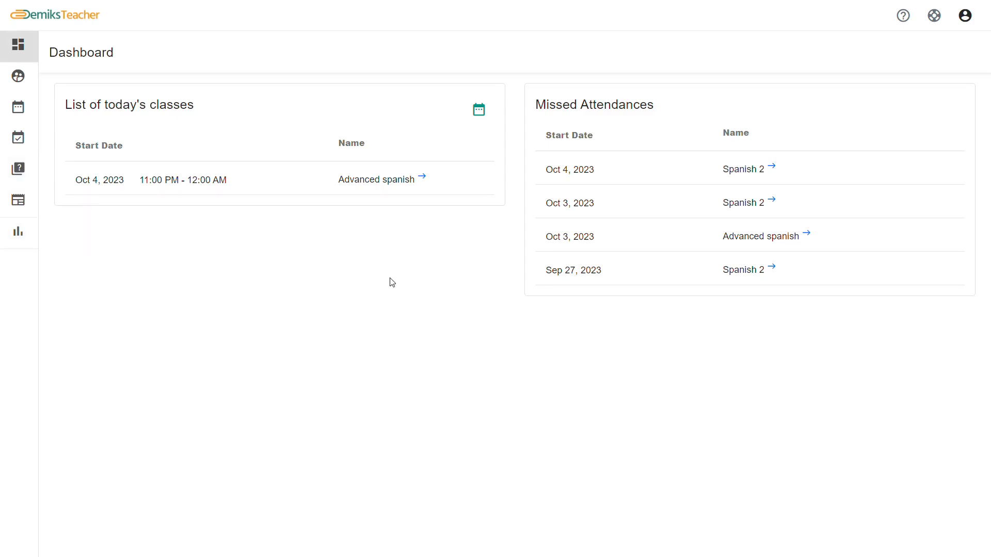
# Open the Spanish 2 class from the Classes list
pyautogui.click(33, 79)
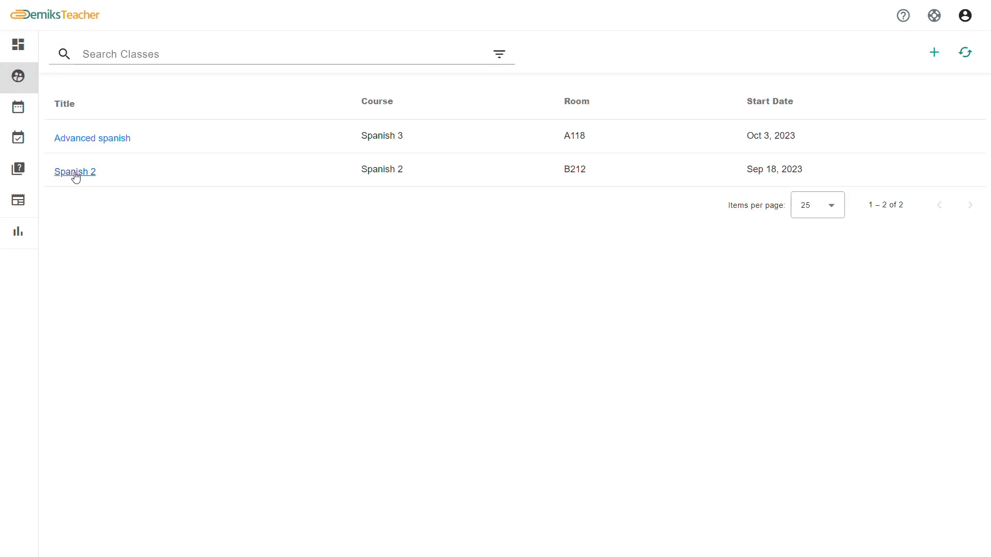
pyautogui.click(75, 173)
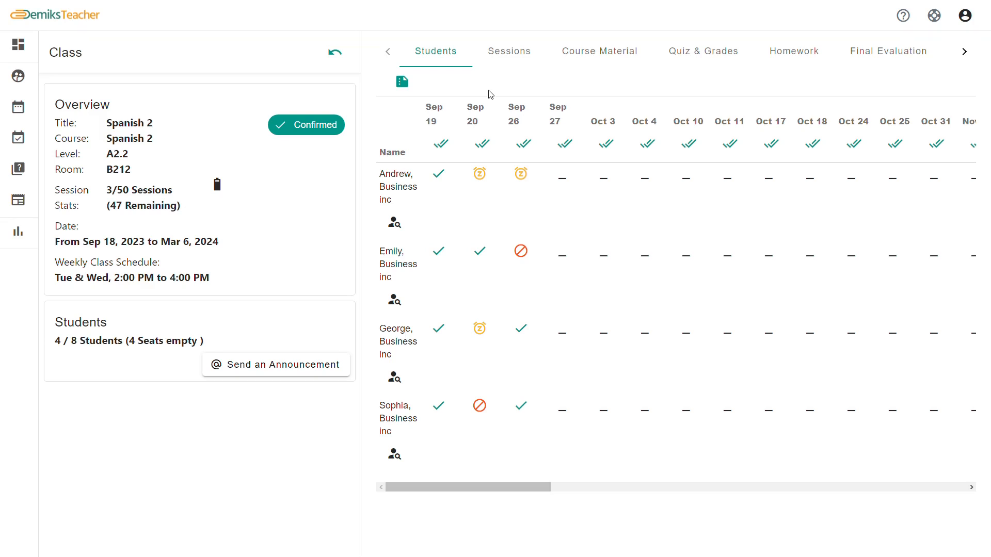
pyautogui.click(564, 146)
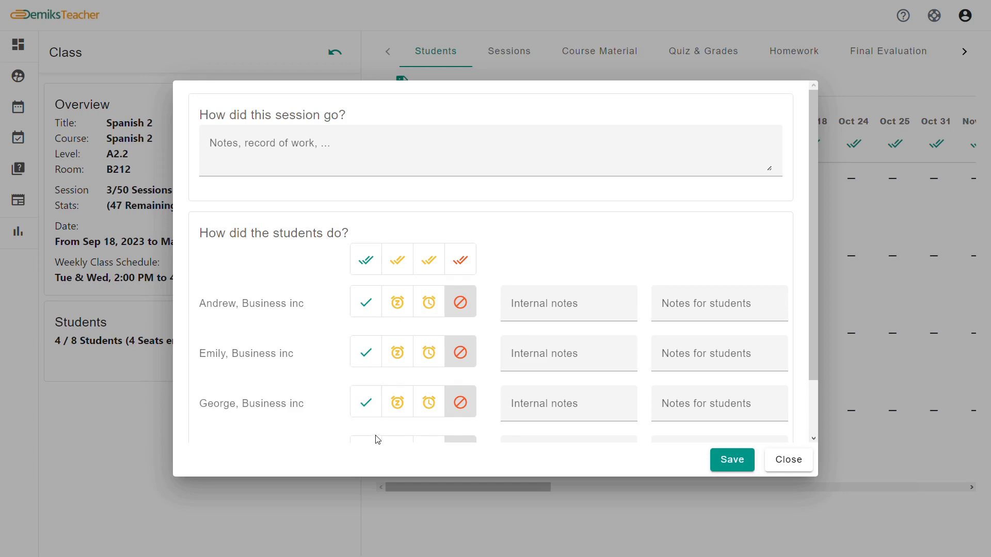
pyautogui.click(293, 152)
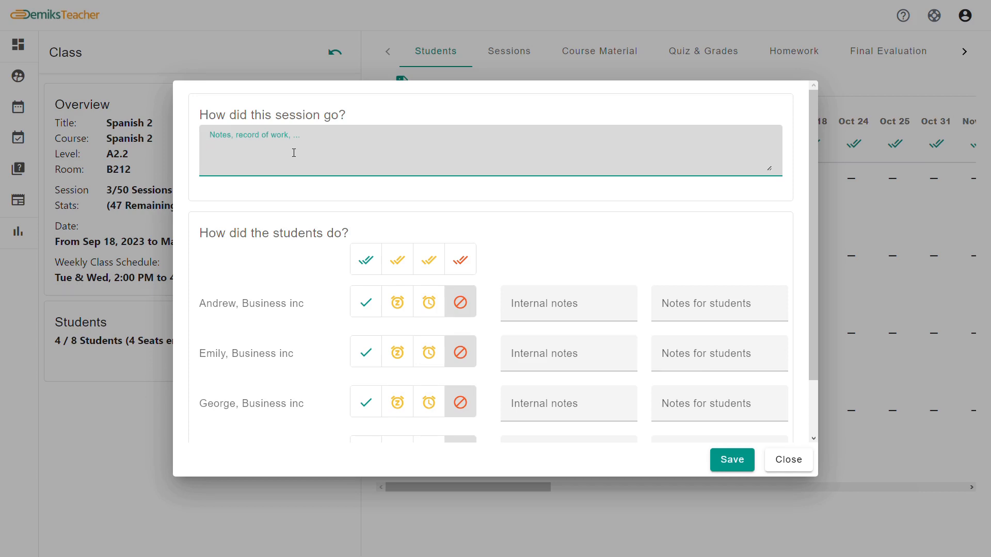
pyautogui.click(713, 305)
pyautogui.click(704, 356)
pyautogui.click(700, 405)
pyautogui.scroll(-1, 699, 403)
pyautogui.click(700, 403)
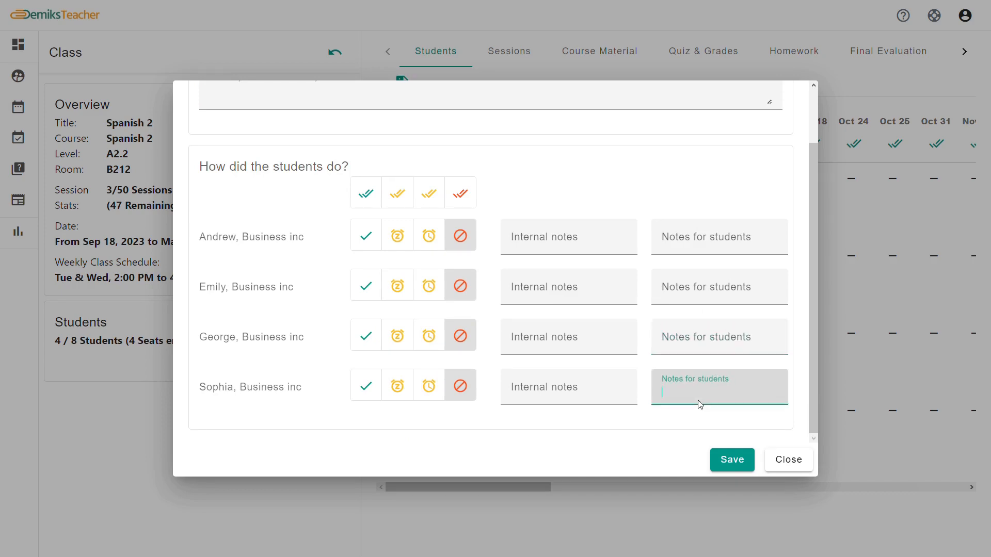
pyautogui.click(587, 242)
pyautogui.click(586, 283)
pyautogui.click(588, 336)
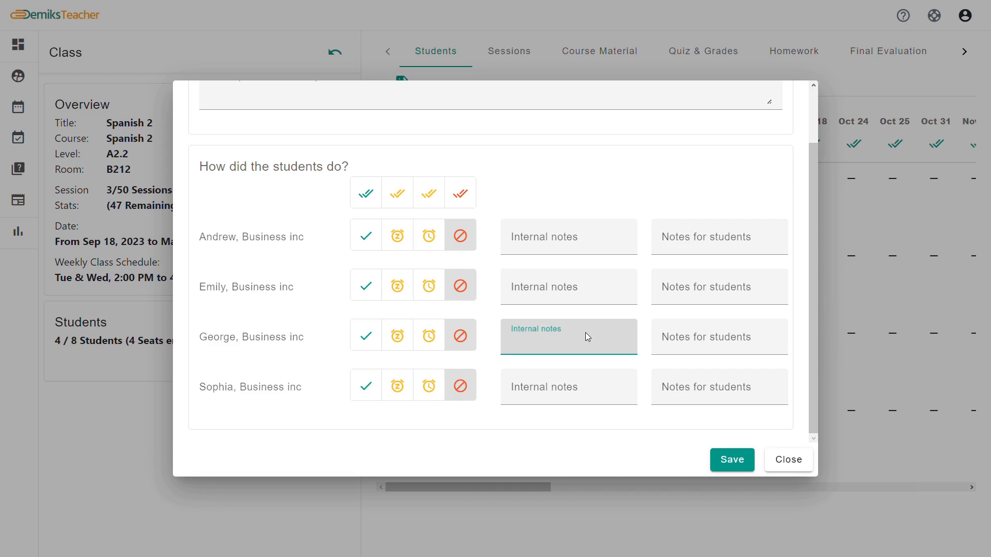
pyautogui.click(683, 337)
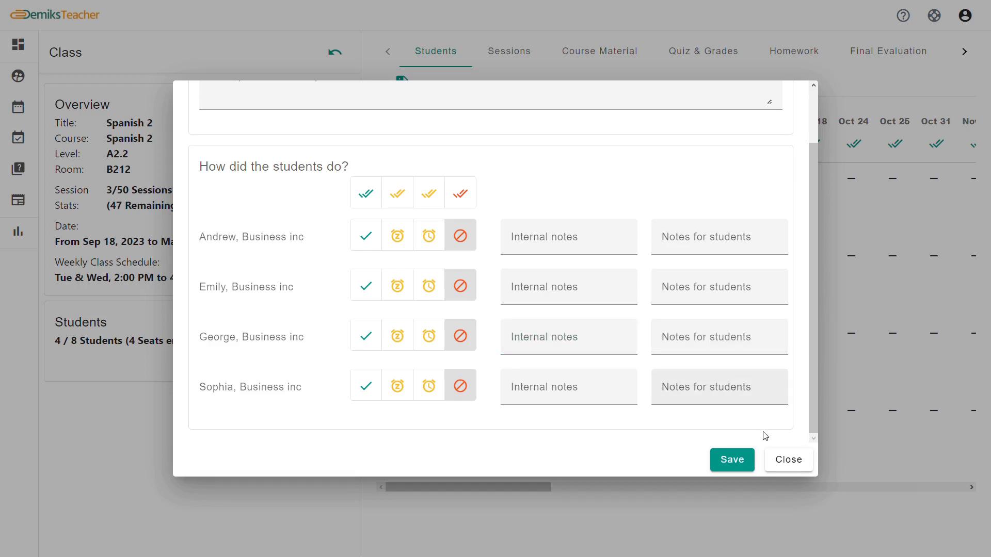
pyautogui.click(795, 459)
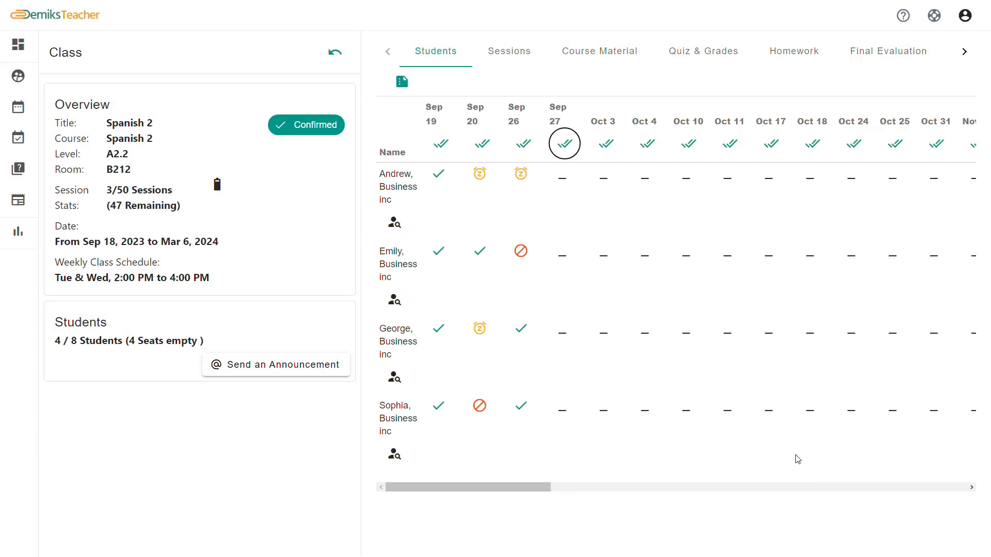
# Check the attendance print options without printing, then view Spanish 2's course material list
pyautogui.click(413, 87)
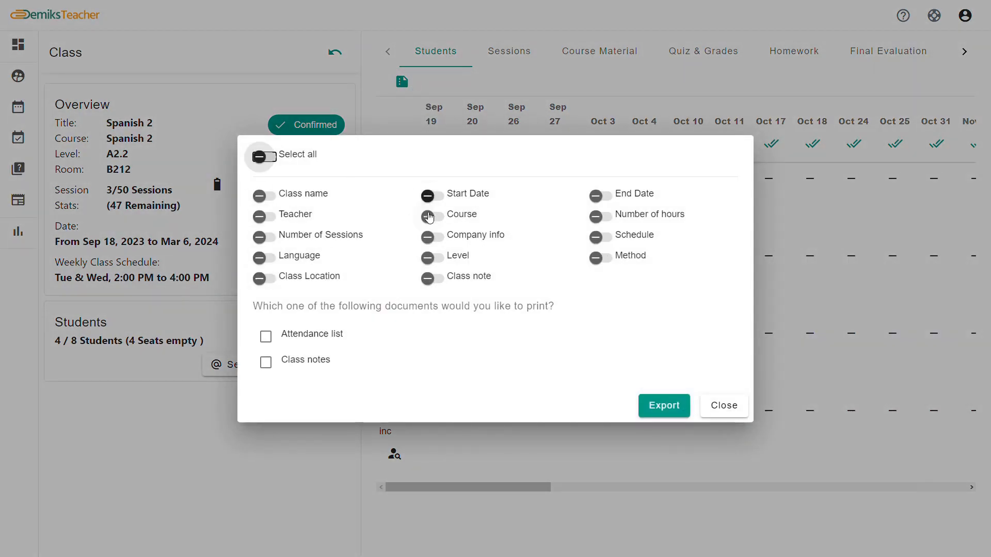
pyautogui.click(722, 407)
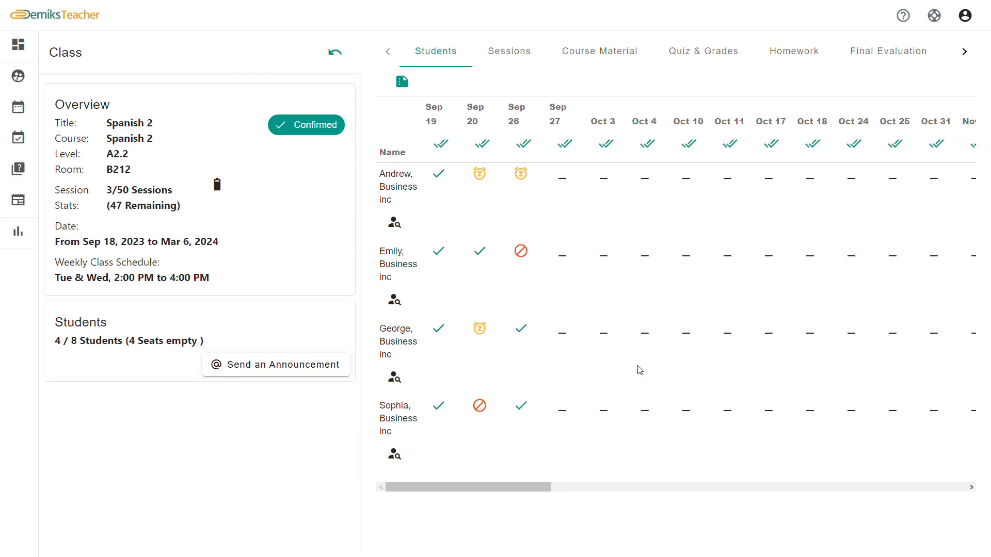
pyautogui.click(513, 68)
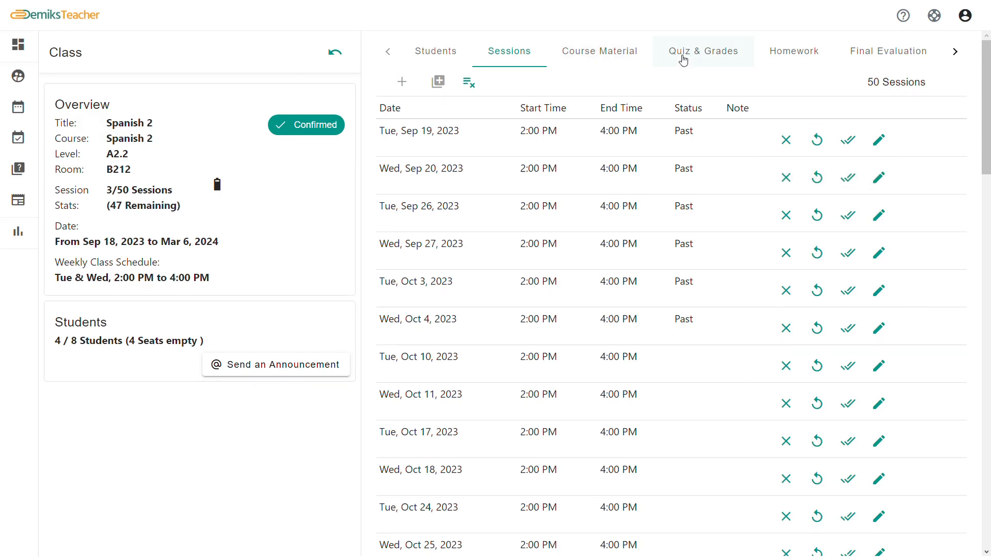
pyautogui.click(635, 62)
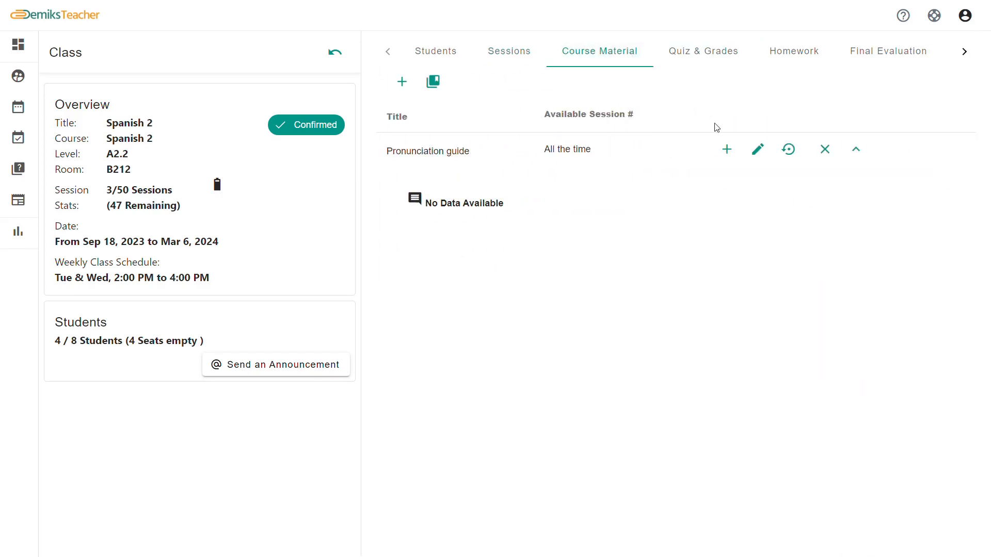
# Add a course material item named 'Reading' available from session 5
pyautogui.click(727, 149)
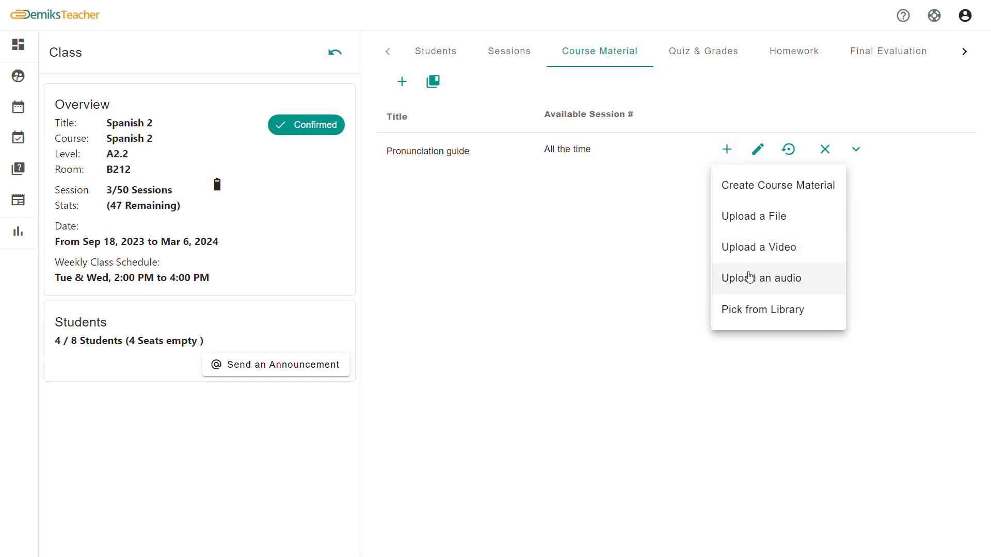
pyautogui.click(652, 270)
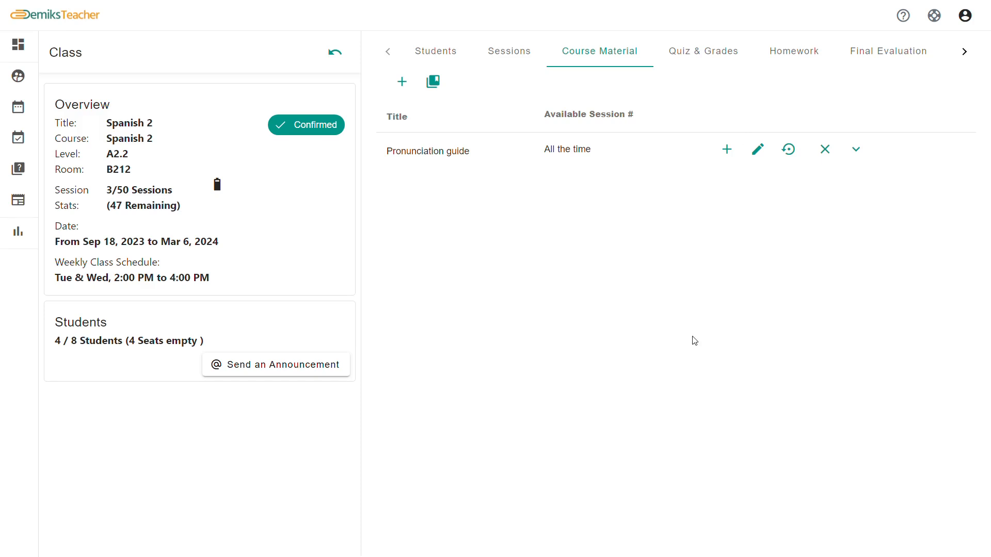
pyautogui.click(402, 81)
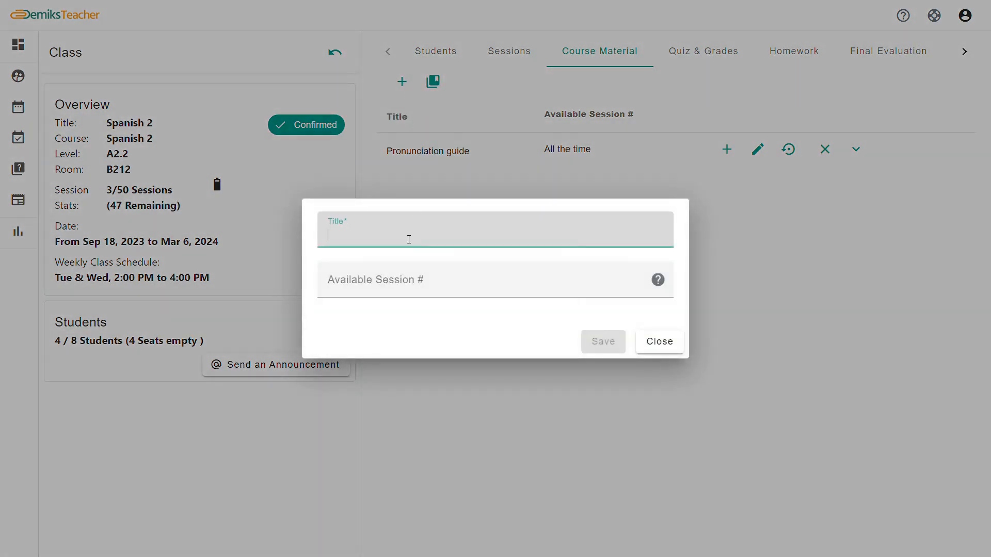
pyautogui.write('Reading')
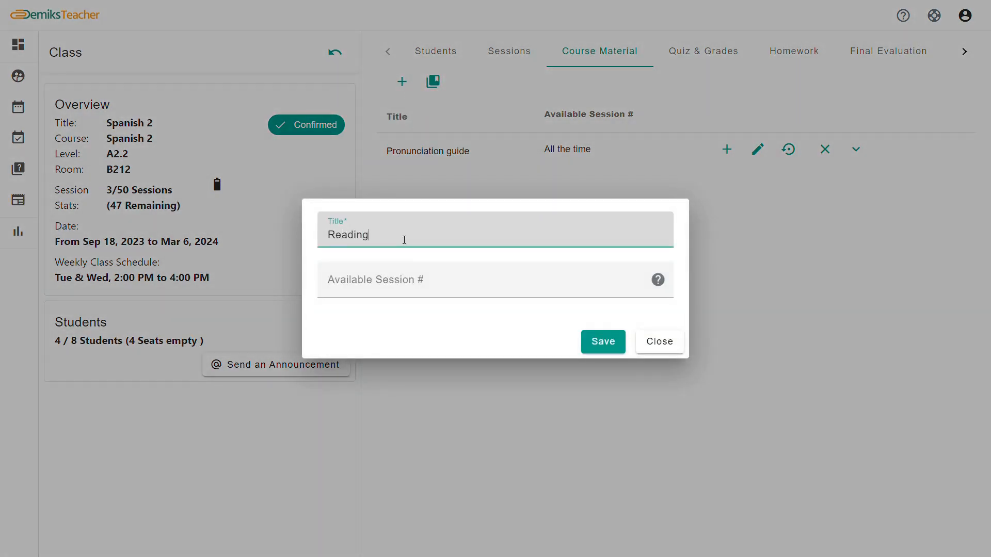
pyautogui.click(497, 283)
pyautogui.write('5')
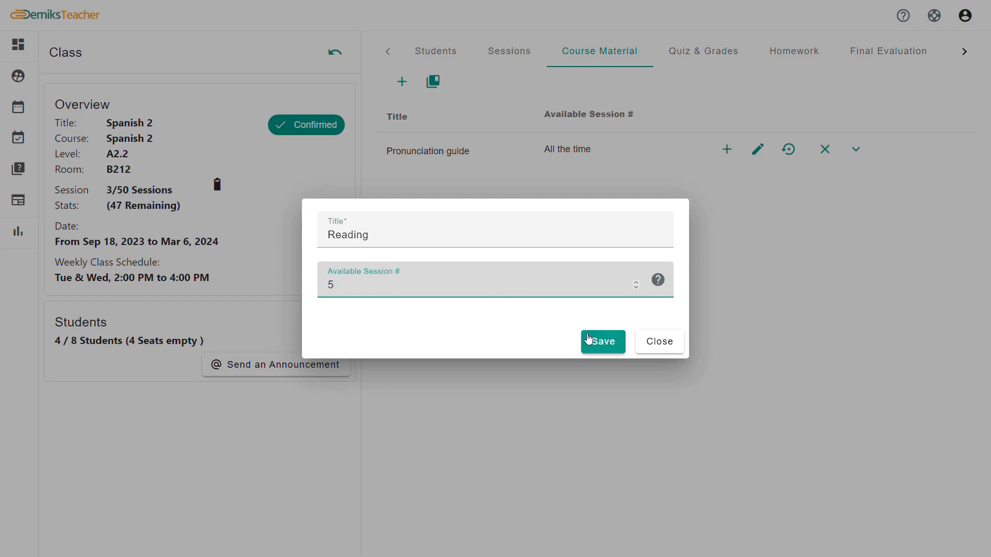
pyautogui.click(602, 343)
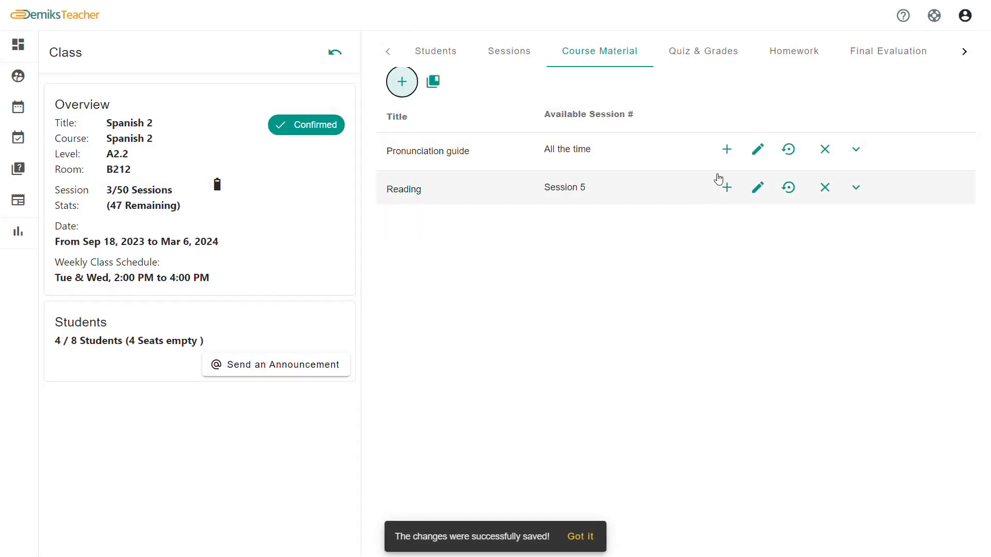
# Upload Reading for spanish.docx to Reading with the pasted YouTube link as its description
pyautogui.click(728, 189)
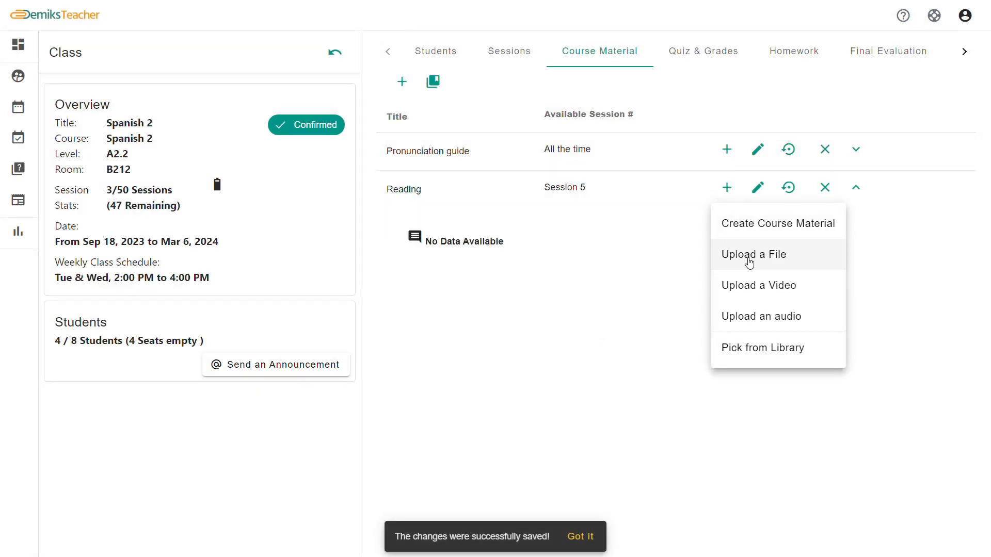
pyautogui.click(749, 263)
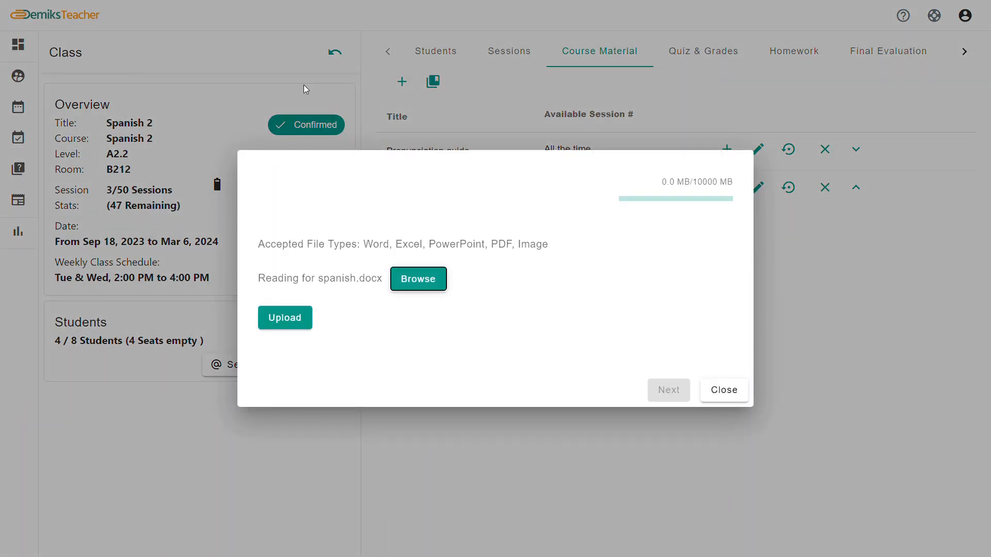
pyautogui.click(294, 317)
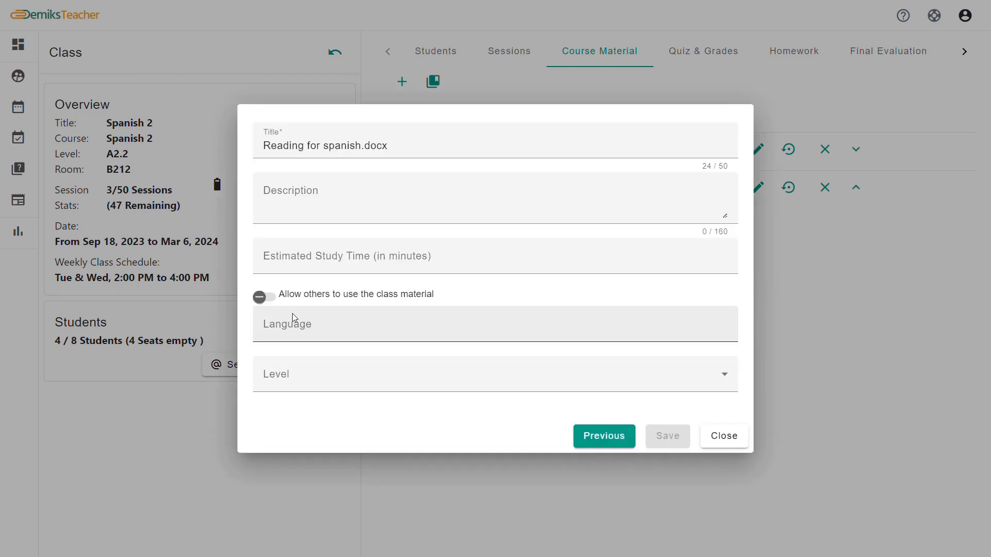
pyautogui.click(352, 198)
pyautogui.write('https://www.youtube.com/watch?v=2mPhKSjhZc')
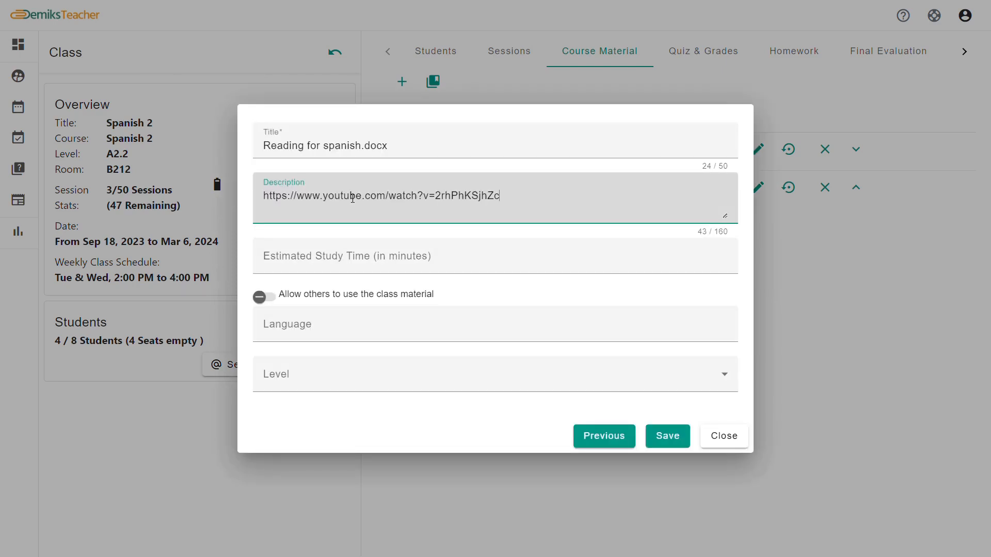
pyautogui.click(668, 436)
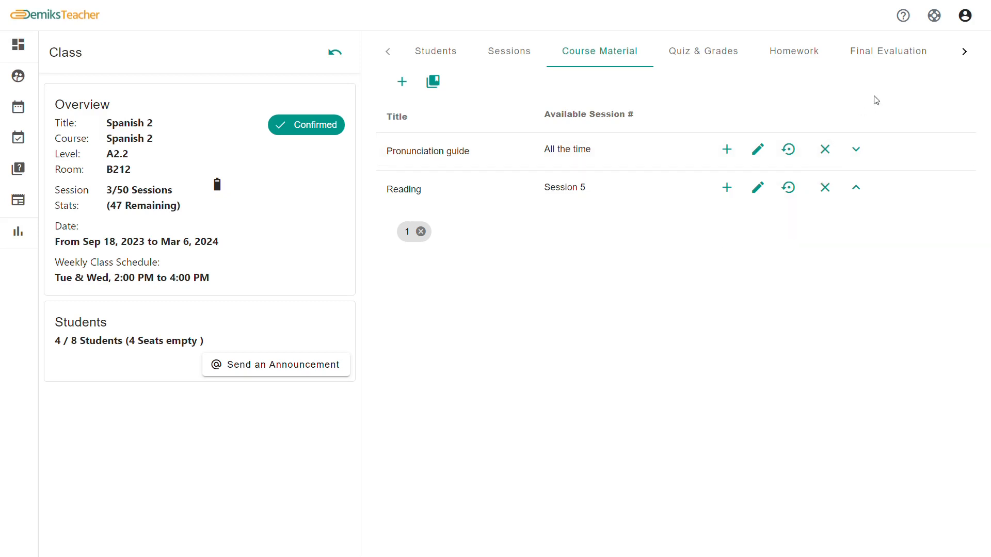
pyautogui.click(855, 187)
# Upload pronunciation guide.mp4 to Pronunciation guide with the description 'vid'
pyautogui.click(727, 150)
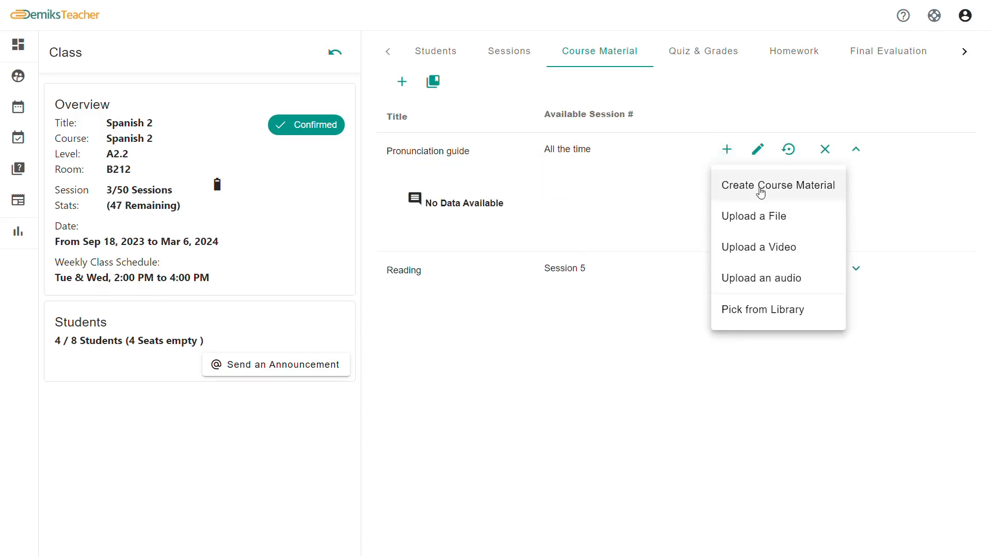
pyautogui.click(759, 248)
pyautogui.click(291, 279)
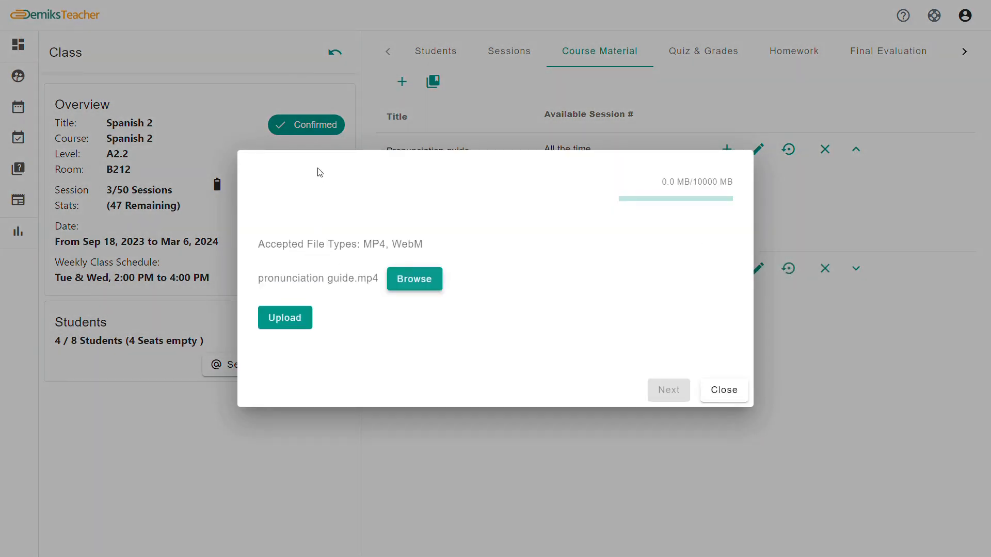
pyautogui.click(284, 316)
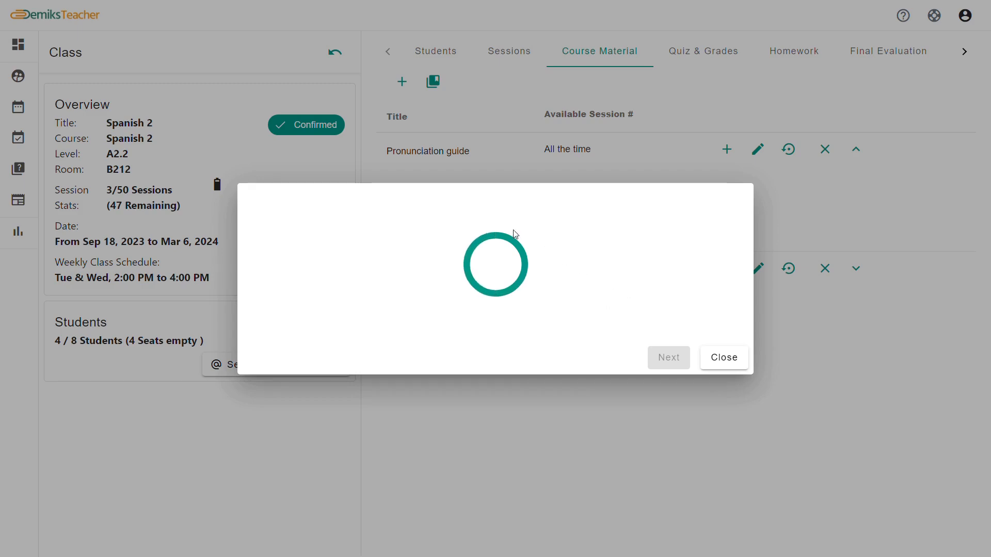
pyautogui.click(491, 197)
pyautogui.write('vid')
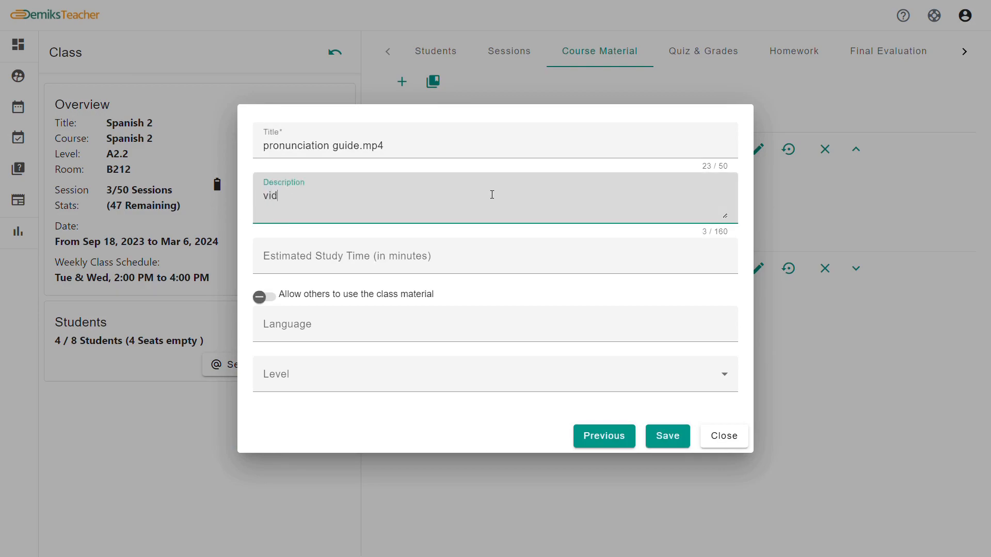
pyautogui.click(664, 439)
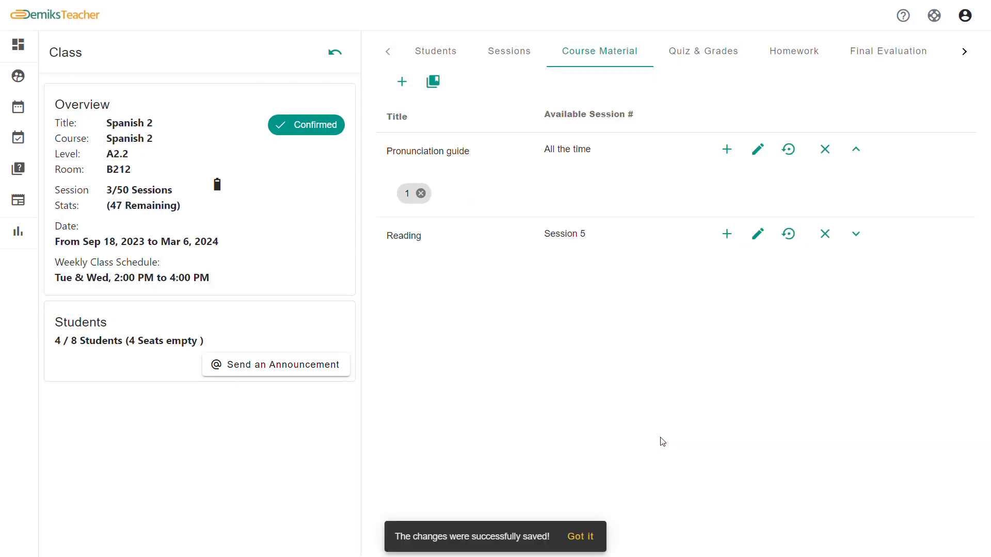
pyautogui.click(689, 66)
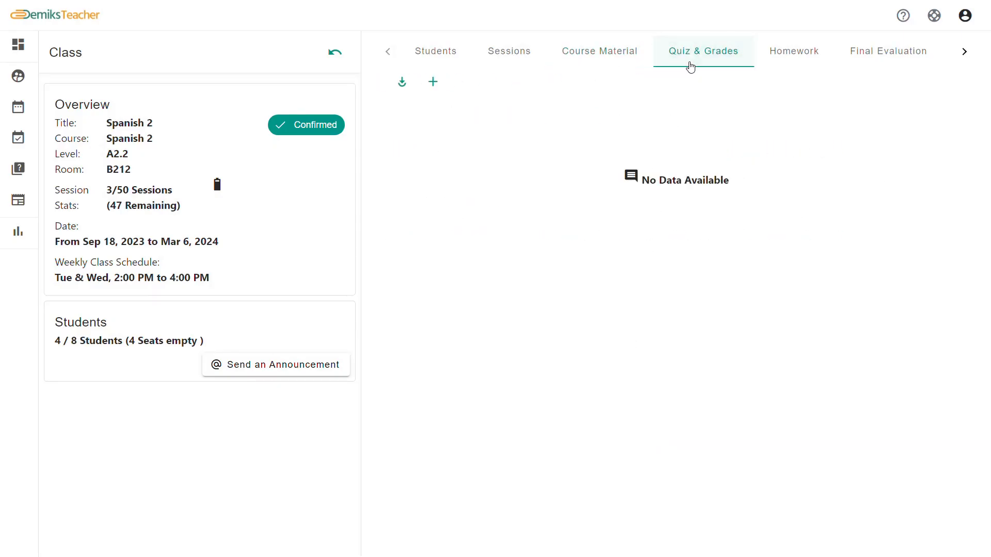
# Create and save an online quiz titled 'Quiz' with the description 'Nov 1st'
pyautogui.click(442, 84)
pyautogui.click(212, 112)
pyautogui.write('Quiz')
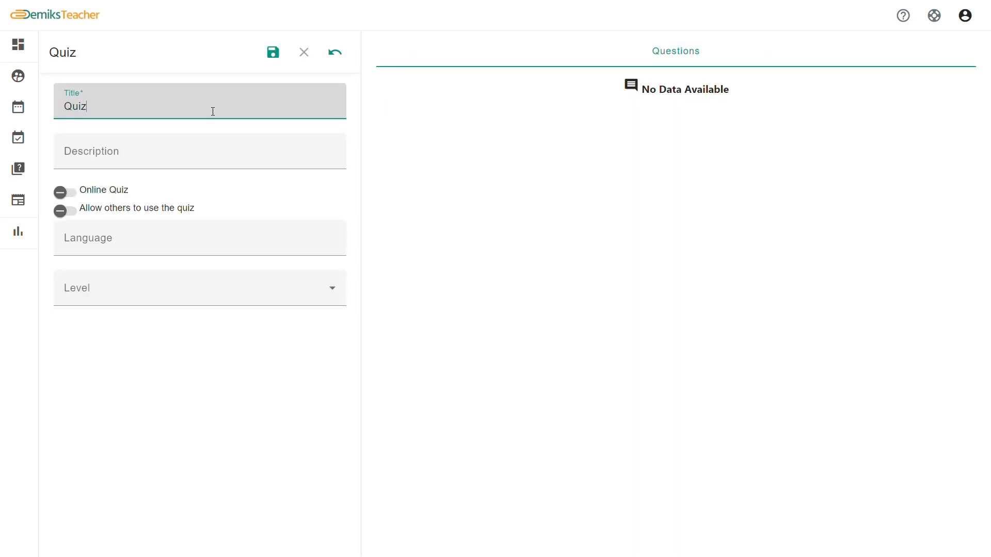
pyautogui.click(198, 151)
pyautogui.write('No')
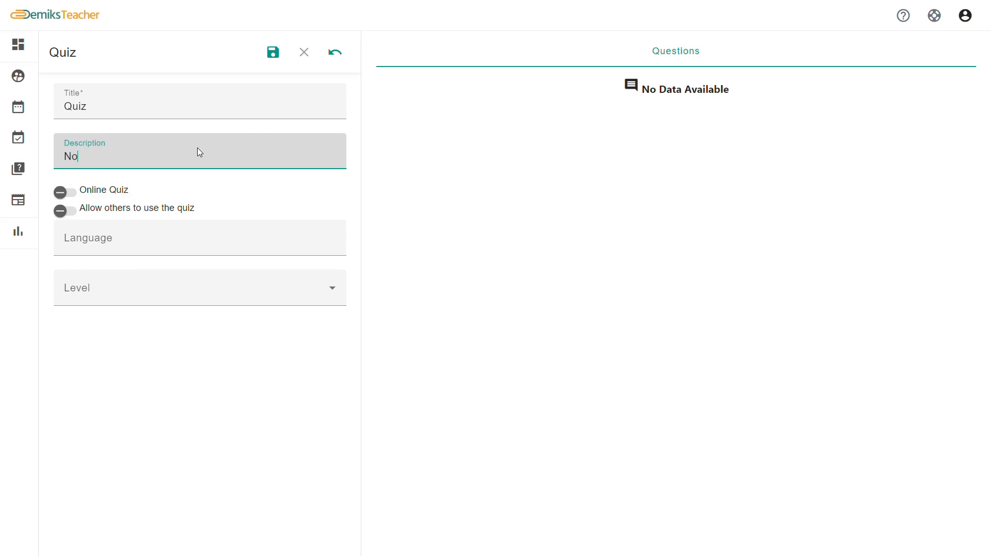
pyautogui.write('v 1st')
pyautogui.click(75, 197)
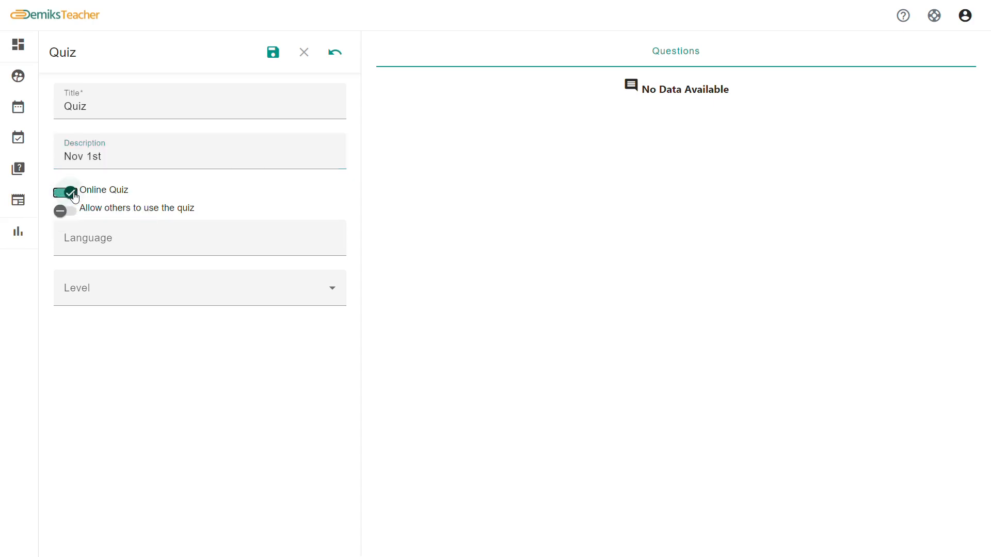
pyautogui.click(273, 52)
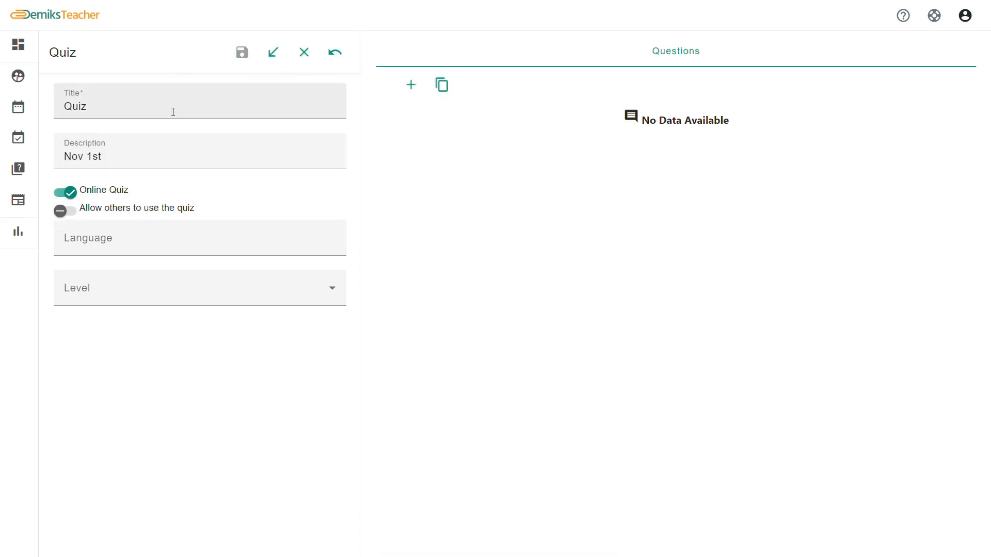
# Add and discard an empty question card, then return to the Classes list
pyautogui.click(410, 85)
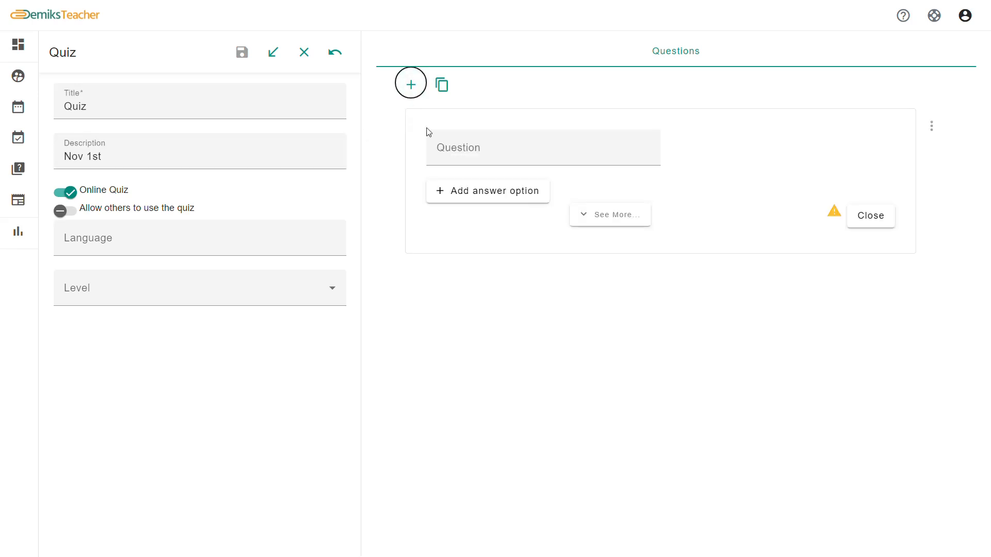
pyautogui.click(872, 218)
pyautogui.click(18, 78)
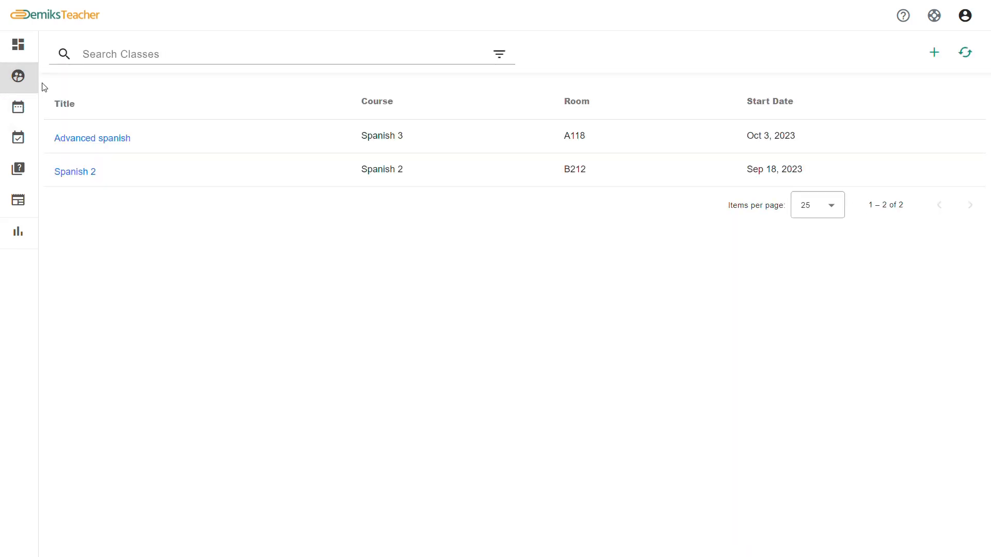
# Reopen Spanish 2's Quiz & Grades and browse assignable quizzes across filters without assigning any
pyautogui.click(77, 180)
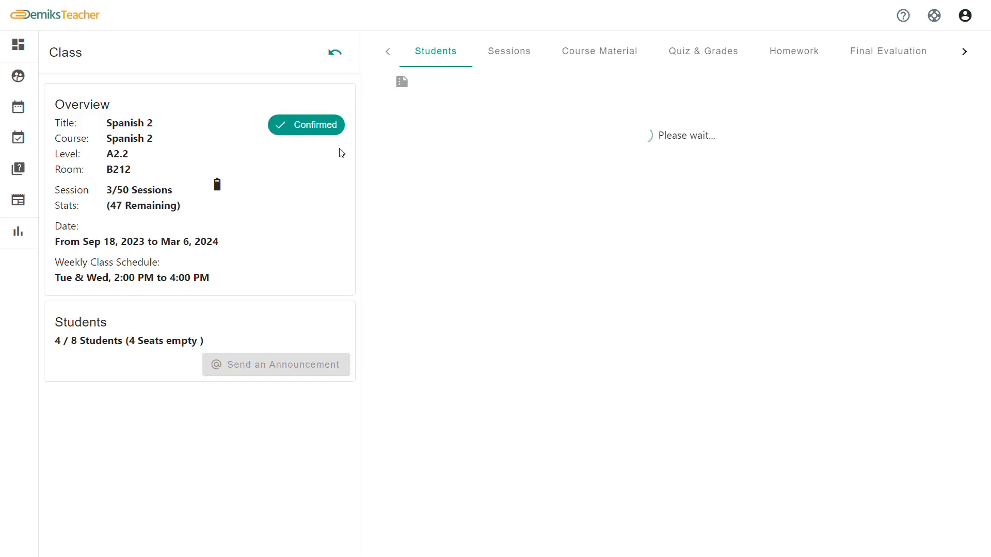
pyautogui.click(707, 61)
pyautogui.click(403, 83)
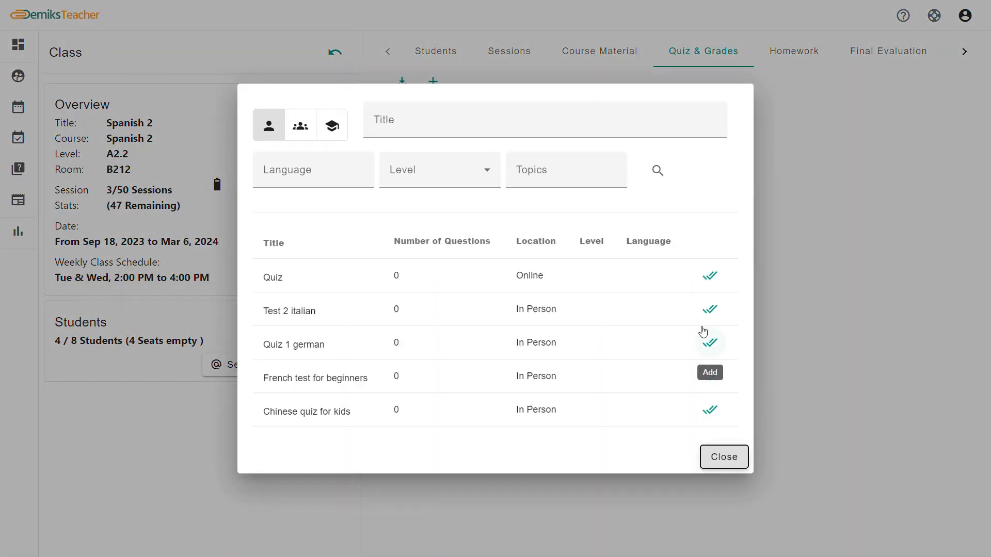
pyautogui.click(300, 126)
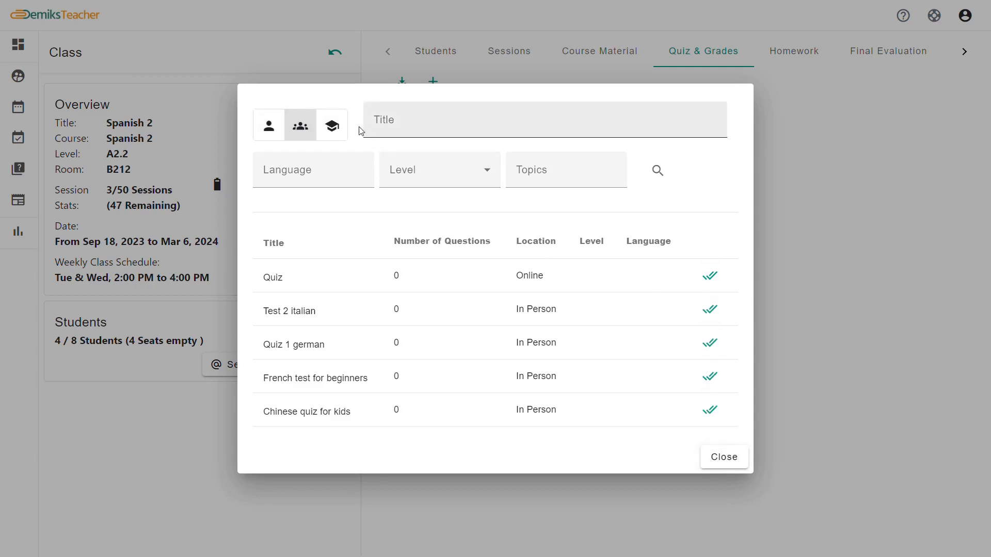
pyautogui.click(332, 126)
pyautogui.click(659, 173)
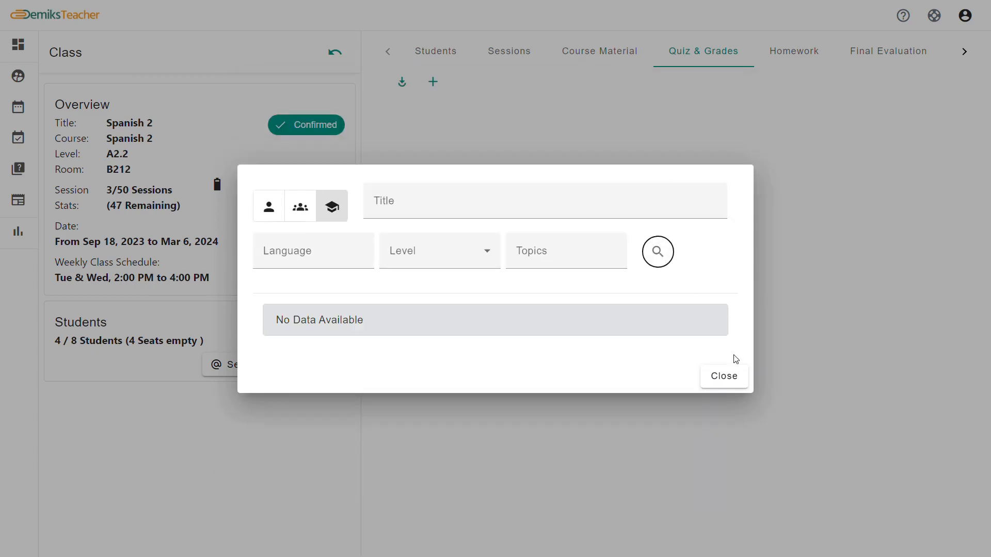
pyautogui.click(732, 374)
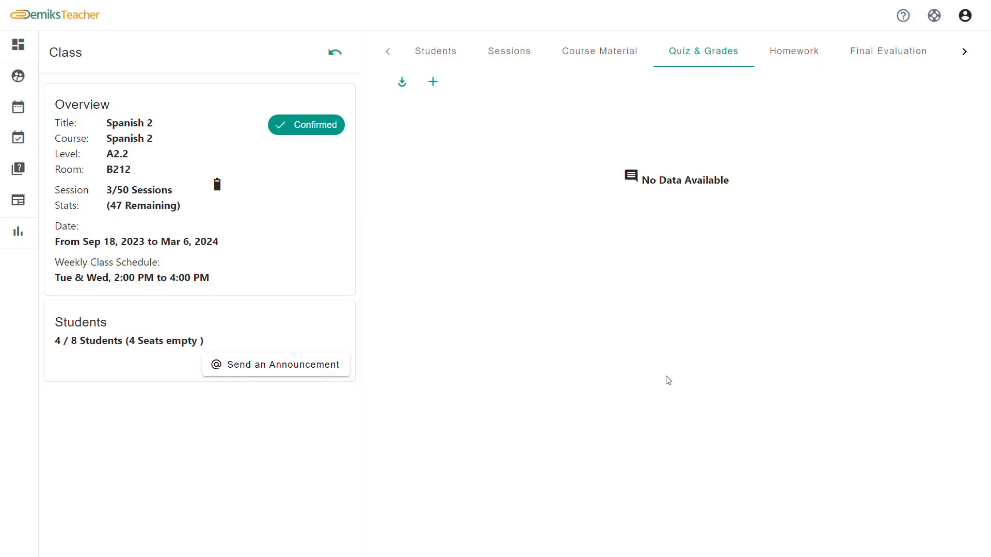
# Add homework 'hw' available from session 3 with a session-based deadline of 2
pyautogui.click(778, 61)
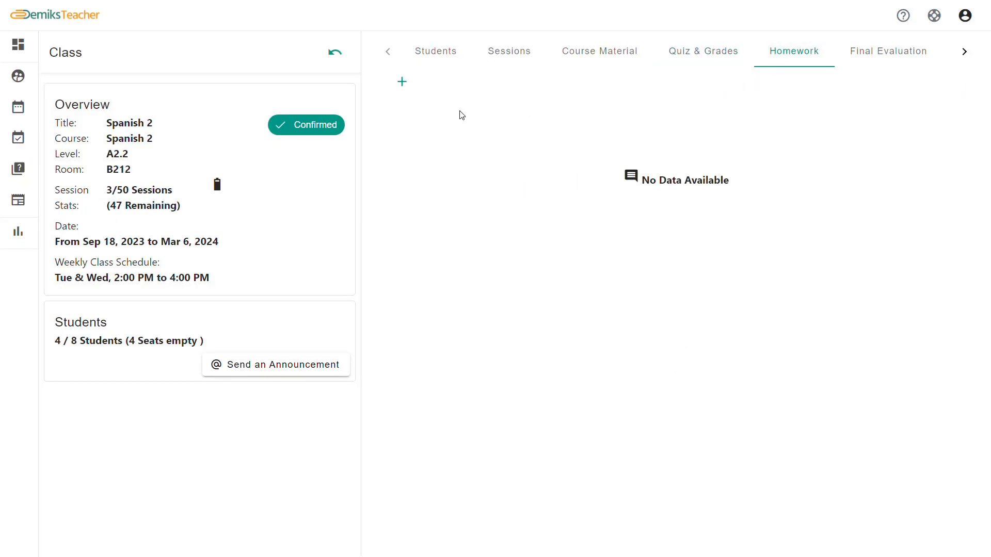
pyautogui.click(402, 82)
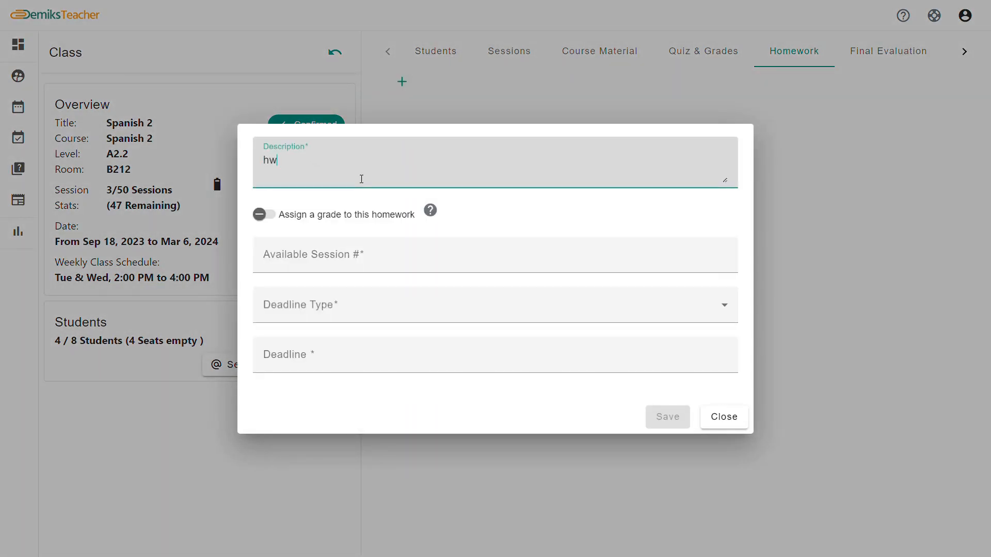
pyautogui.click(346, 266)
pyautogui.click(338, 307)
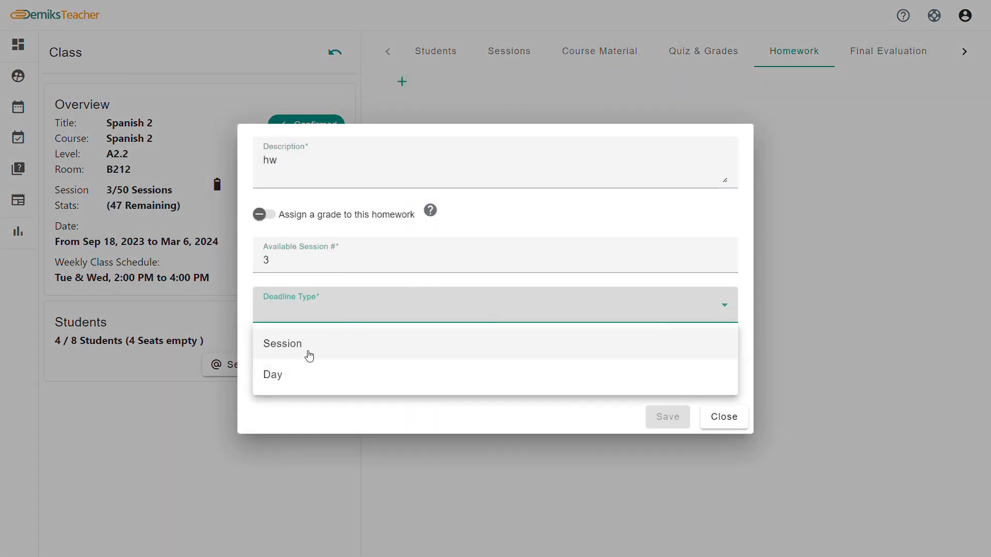
pyautogui.click(308, 345)
pyautogui.click(301, 367)
pyautogui.write('2')
pyautogui.click(673, 421)
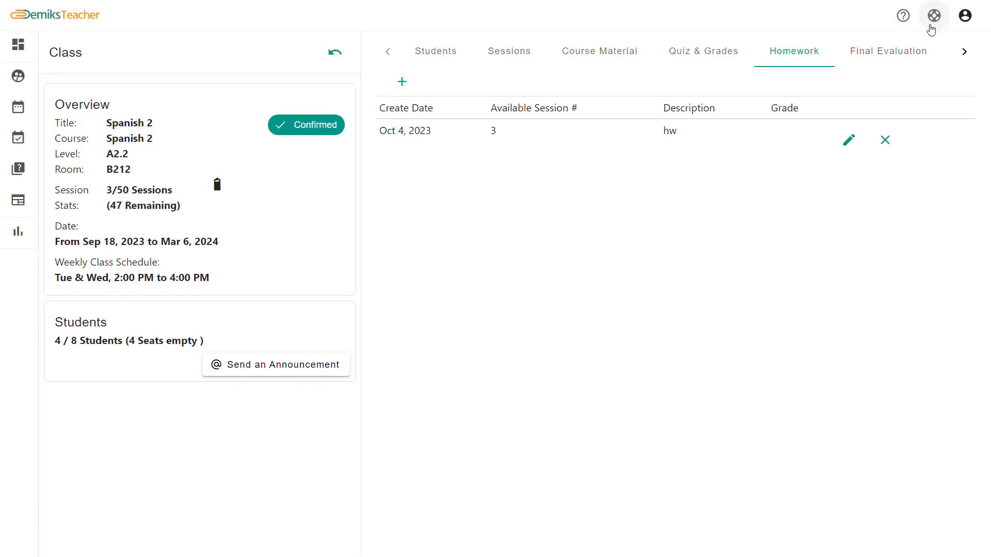
pyautogui.click(964, 51)
# Send the class a new announcement with the subject 'Class tmrw'
pyautogui.click(902, 54)
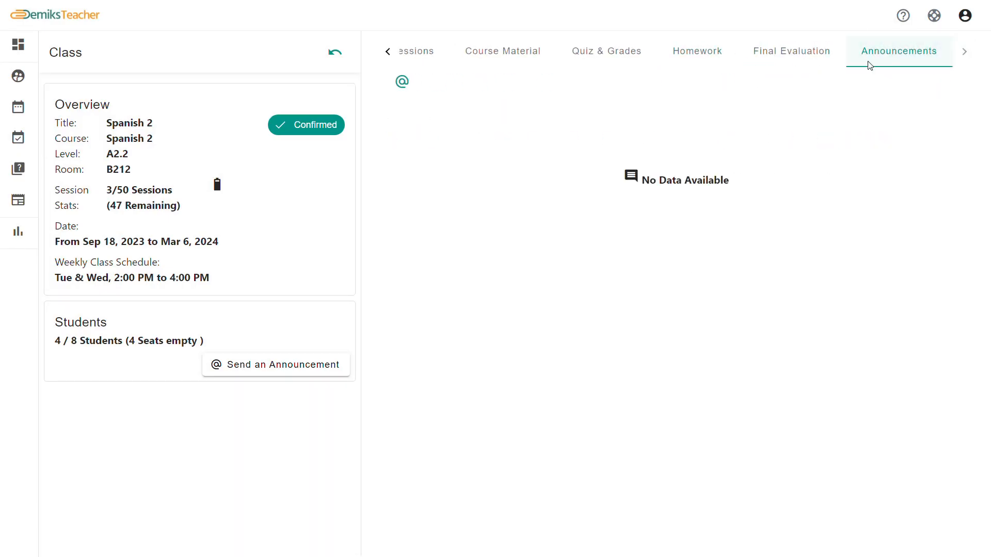
pyautogui.click(402, 83)
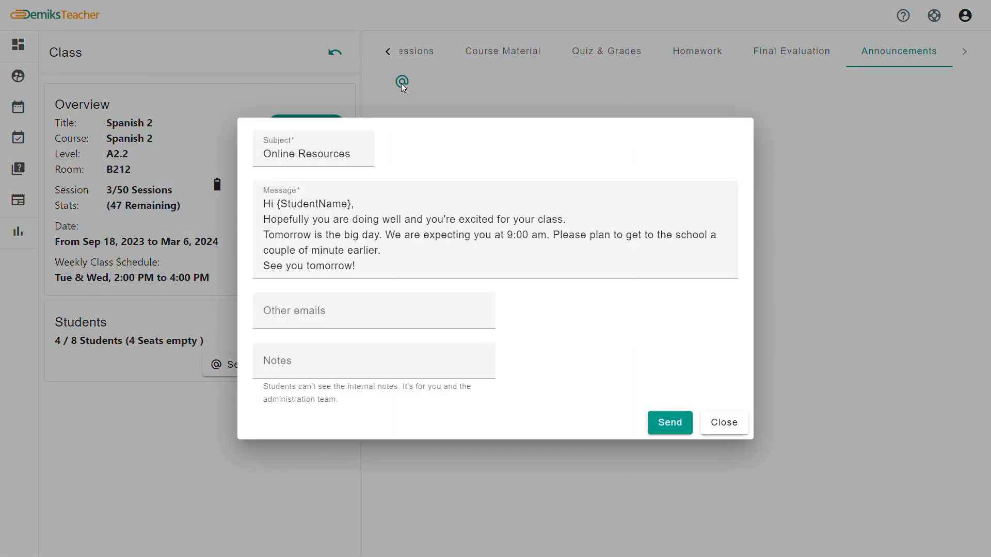
pyautogui.tripleClick(259, 160)
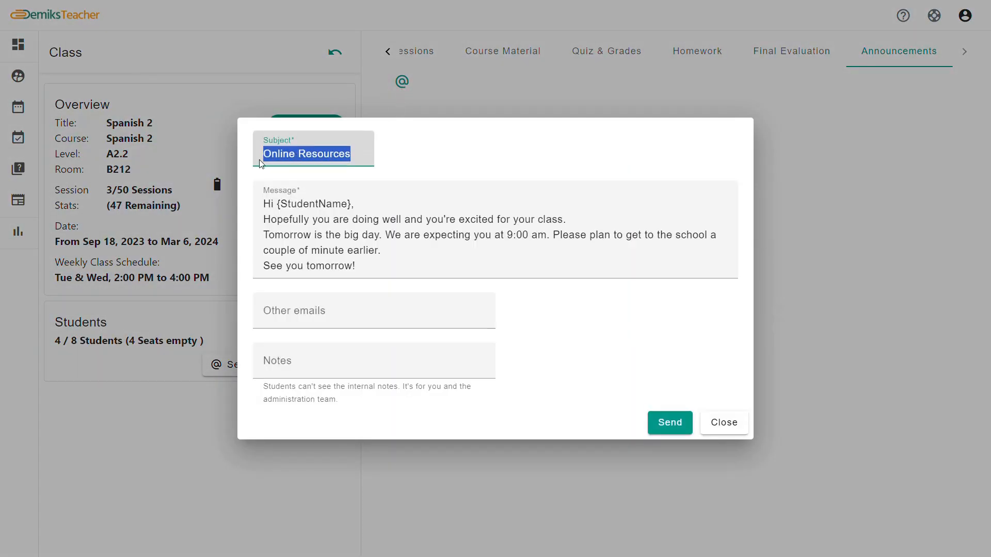
pyautogui.press('BackSpace')
pyautogui.write('CLass tmrw')
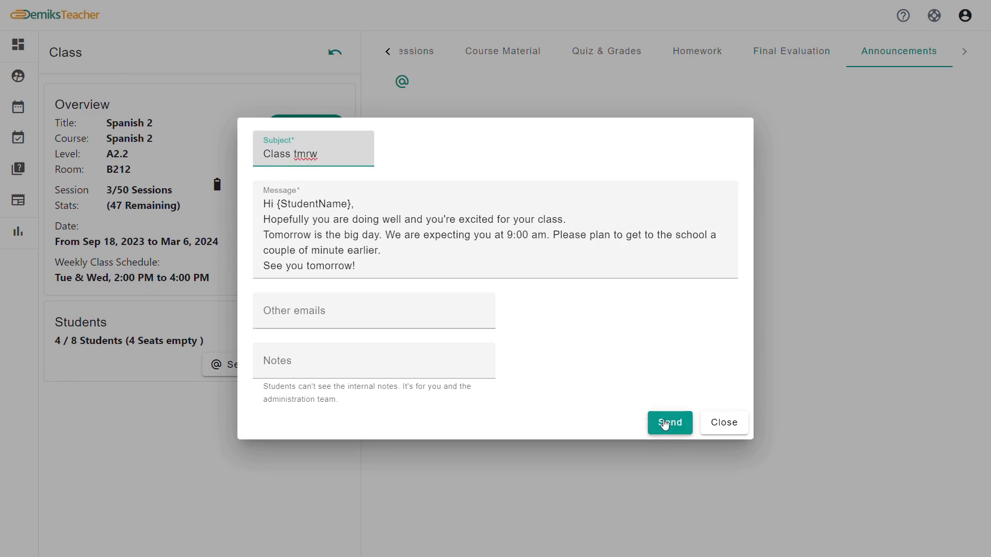
pyautogui.click(665, 424)
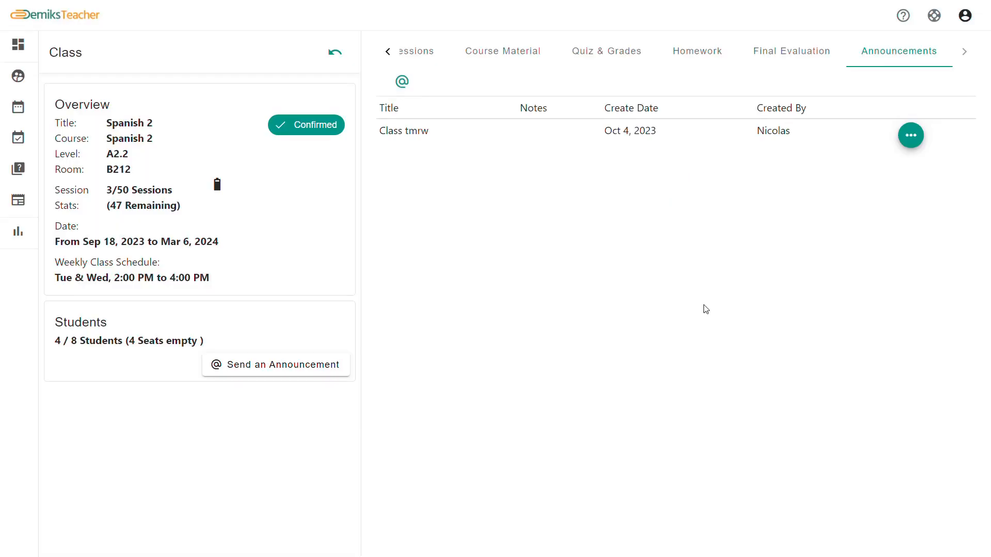
# Grade the first student's final evaluation: Writing A, Reading B, Speaking A, and save
pyautogui.click(785, 59)
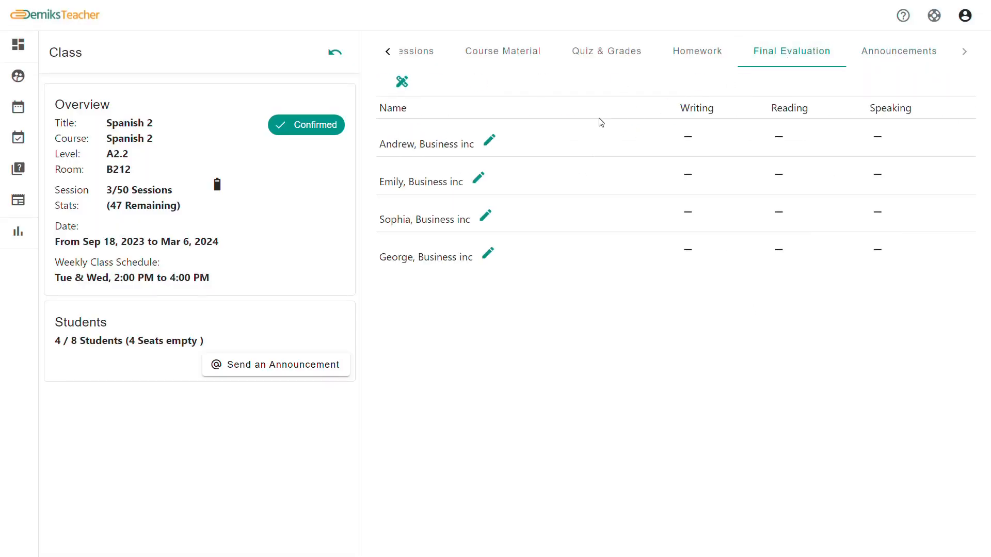
pyautogui.click(404, 83)
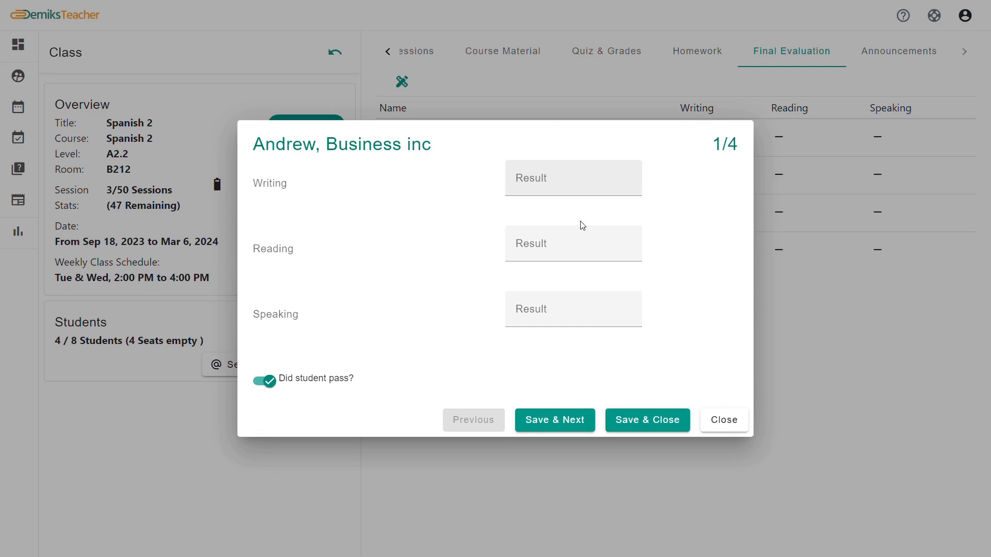
pyautogui.click(585, 182)
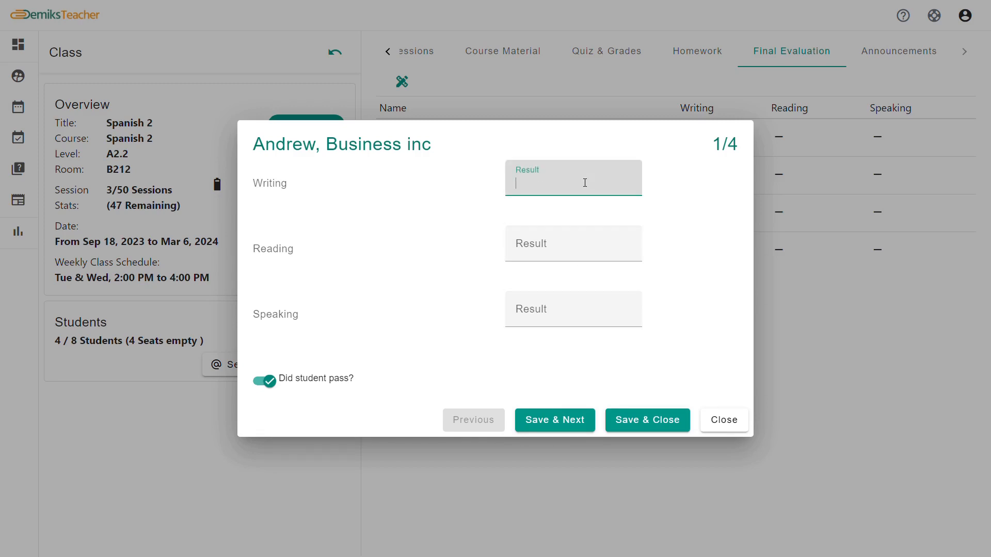
pyautogui.click(572, 252)
pyautogui.write('B')
pyautogui.click(560, 315)
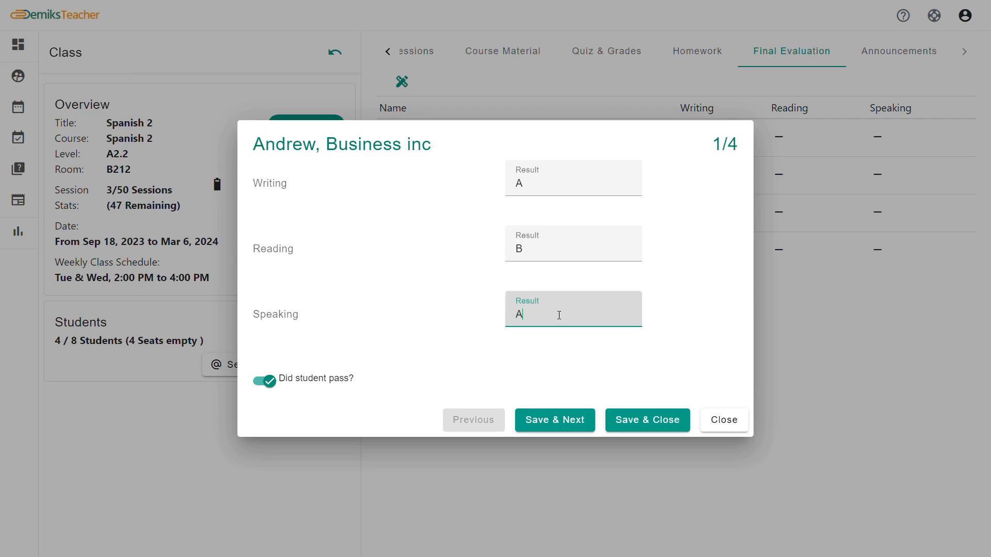
pyautogui.click(649, 421)
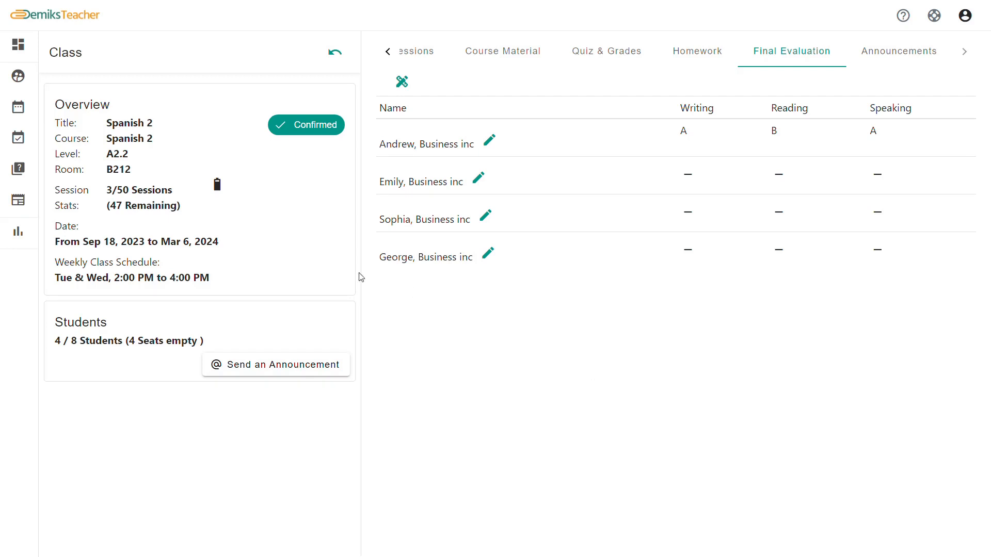
# Add a Monday availability slot from 09:00 to 17:00
pyautogui.click(25, 136)
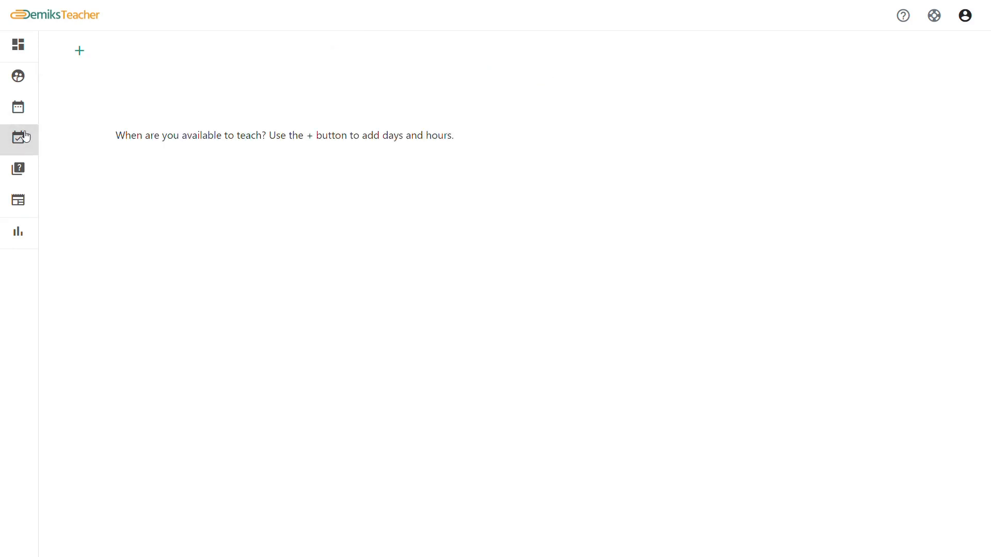
pyautogui.click(79, 50)
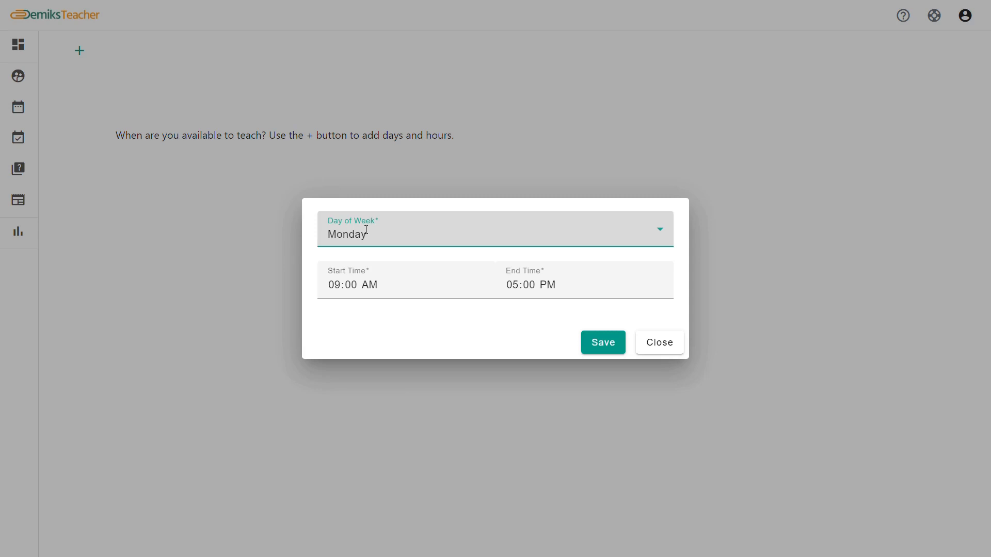
pyautogui.click(605, 345)
pyautogui.click(668, 345)
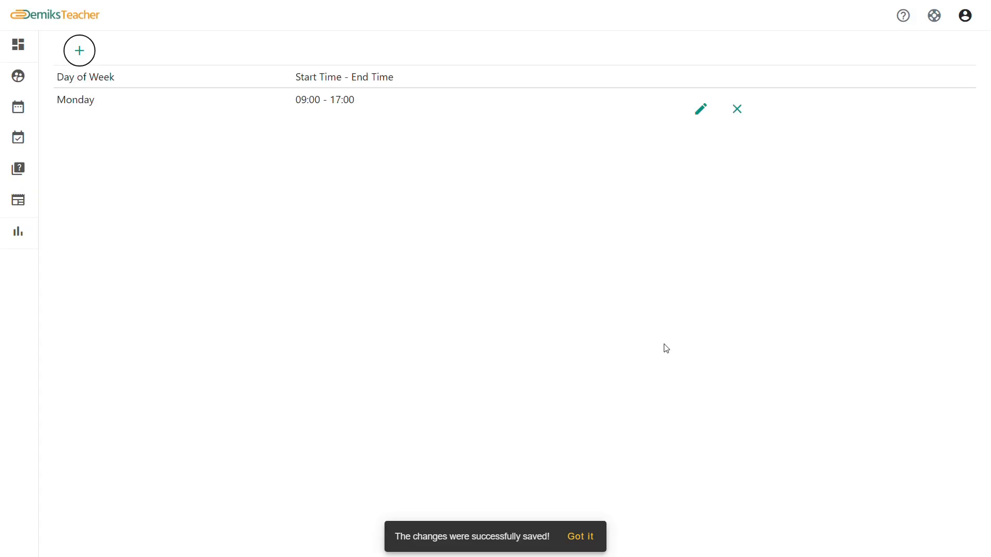
# Add a Tuesday availability slot from 09:00 to 17:00
pyautogui.click(92, 52)
pyautogui.click(392, 240)
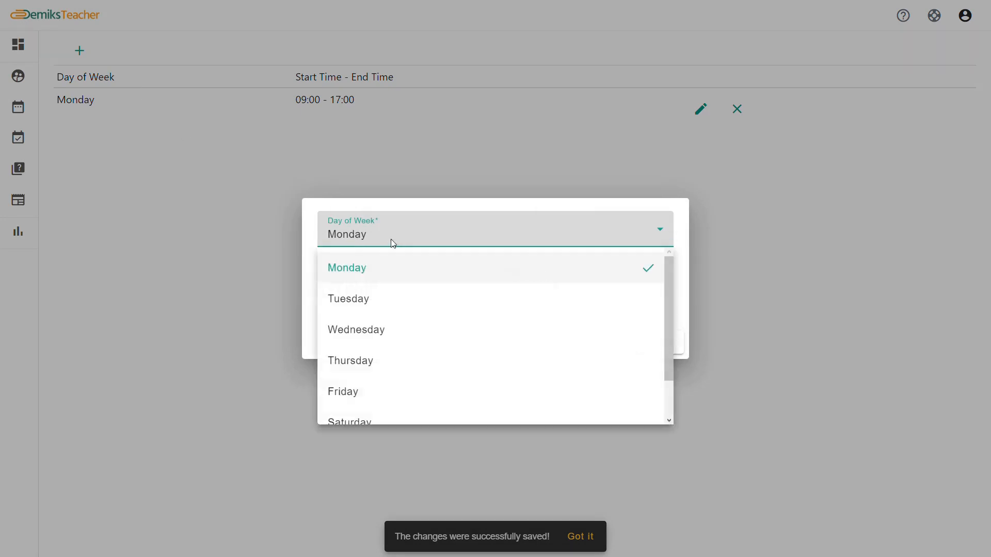
pyautogui.click(380, 298)
pyautogui.click(603, 343)
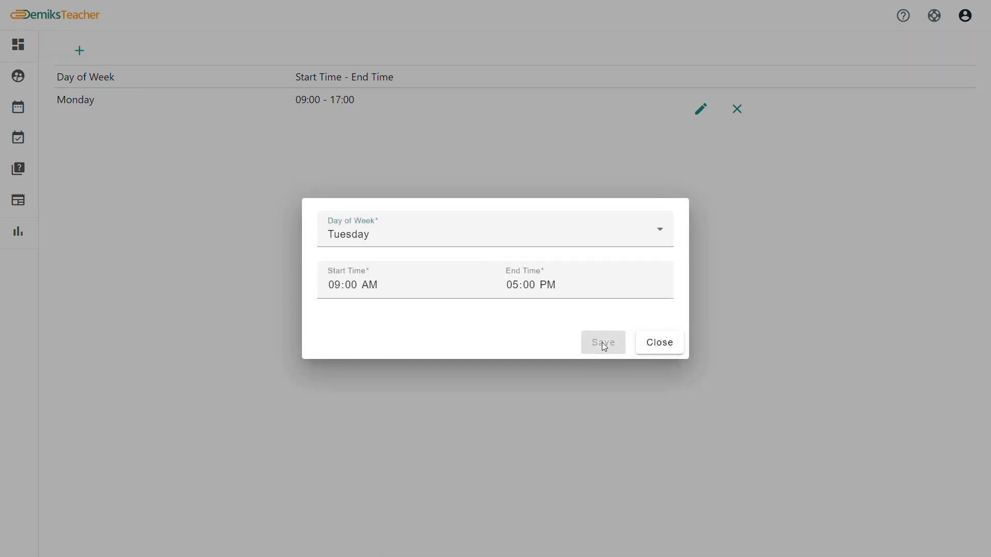
pyautogui.click(652, 352)
# Add a Wednesday availability slot from 09:00 to 17:00
pyautogui.click(80, 50)
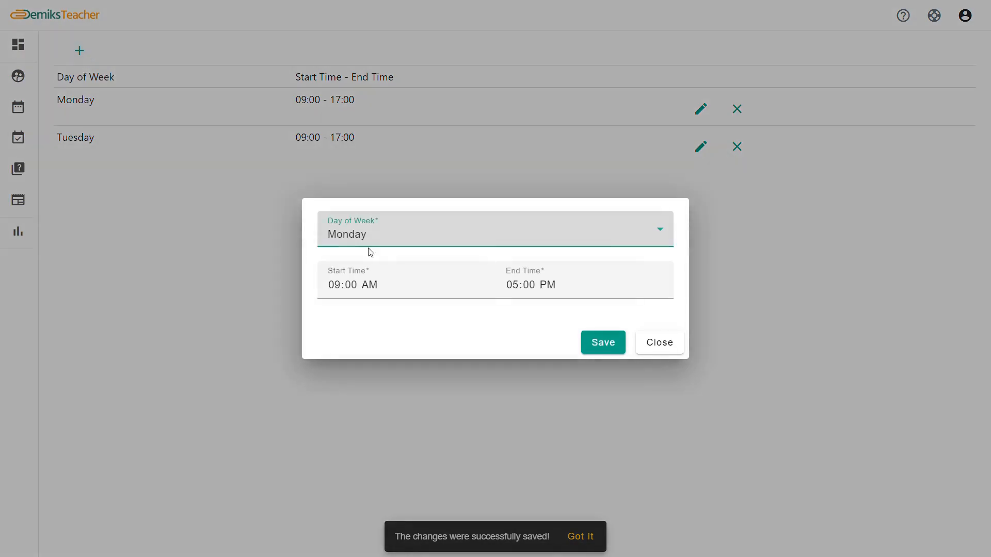
pyautogui.click(406, 242)
pyautogui.click(387, 328)
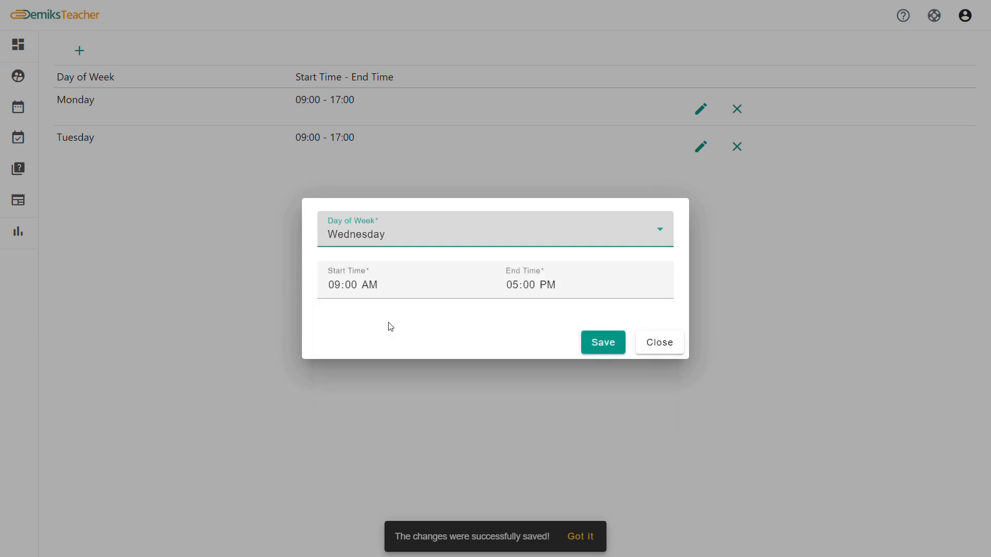
pyautogui.click(610, 342)
pyautogui.click(651, 343)
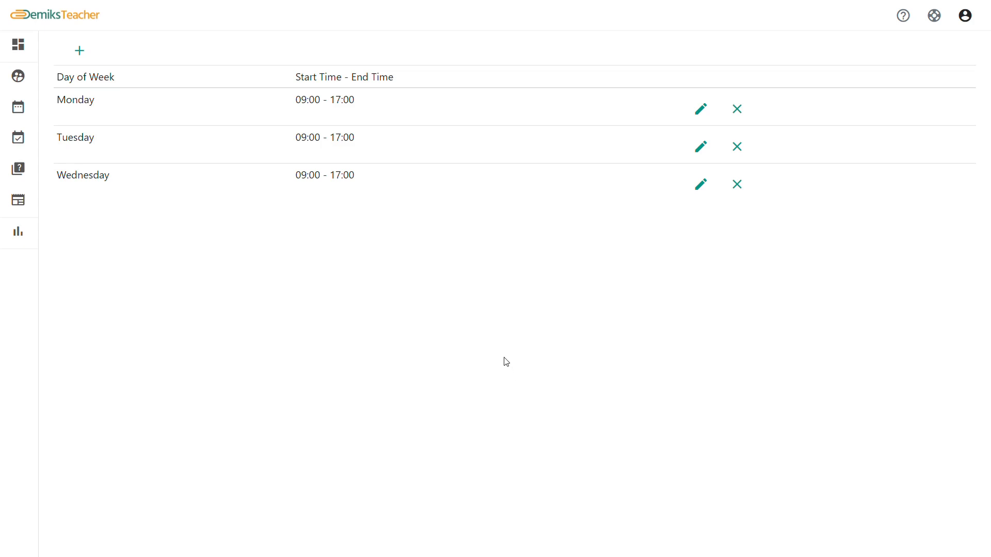
pyautogui.click(20, 231)
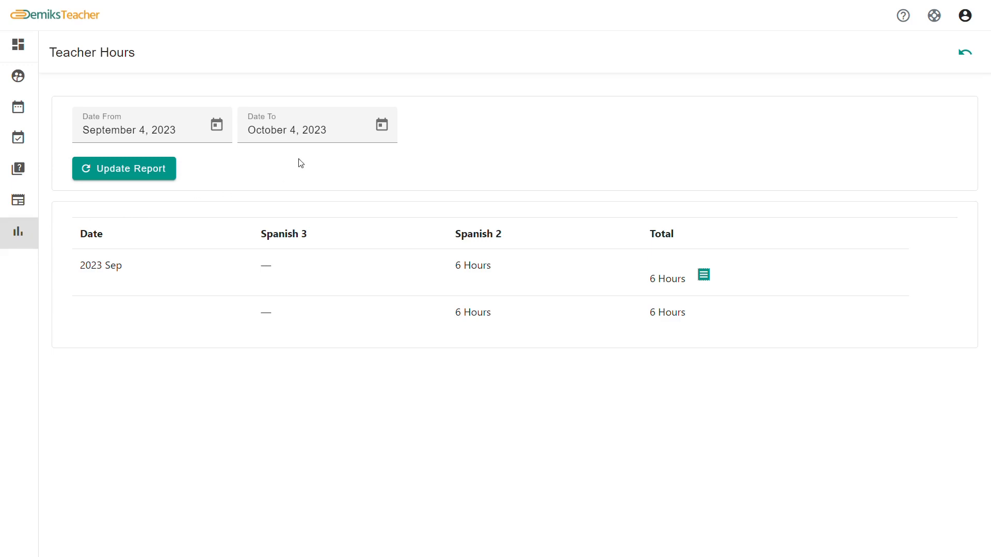
# Update the Teacher Hours report to end on October 3, 2023
pyautogui.click(383, 125)
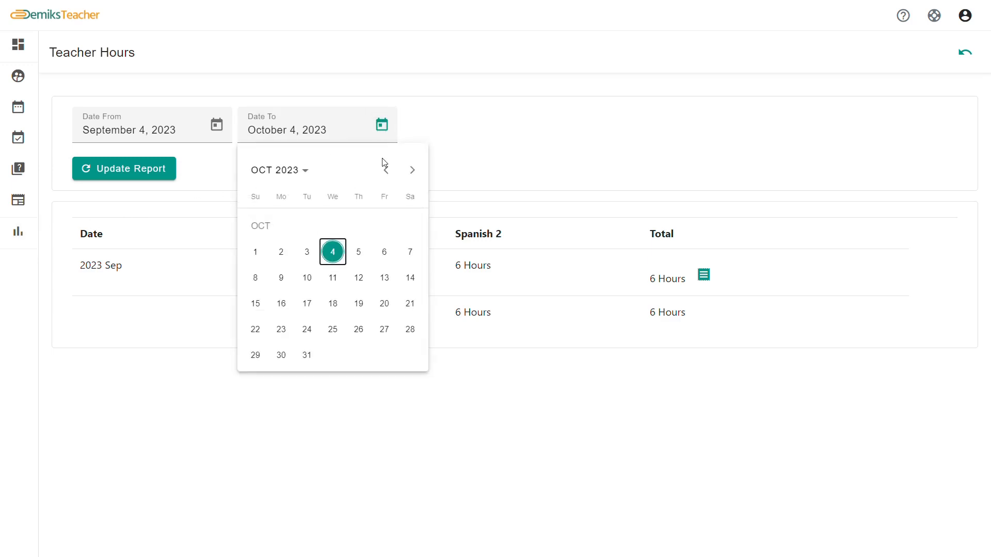
pyautogui.click(307, 252)
pyautogui.click(165, 172)
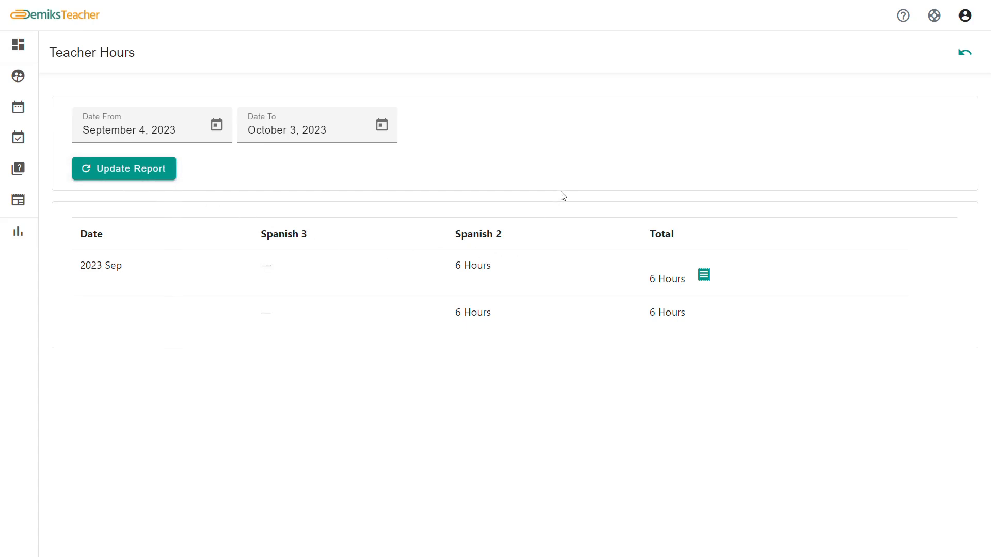
# Issue an invoice for the hours total grouped by course, then open the Demiks contact page
pyautogui.click(703, 274)
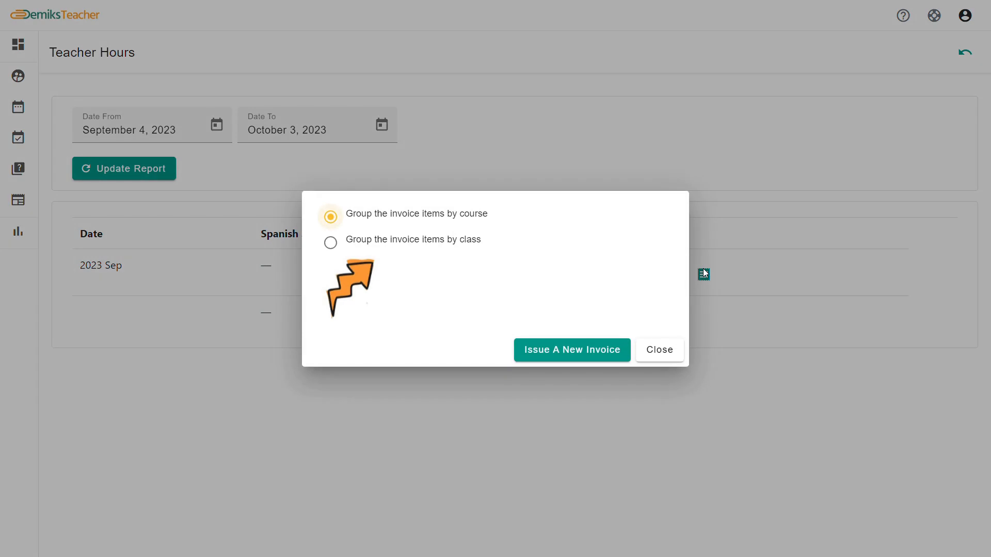
pyautogui.click(355, 246)
pyautogui.click(351, 219)
pyautogui.click(623, 350)
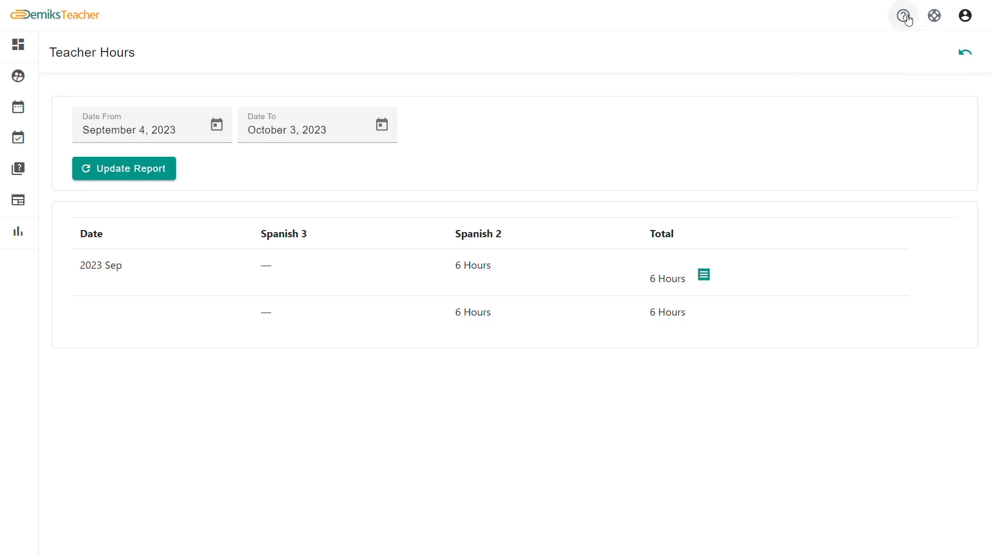
pyautogui.click(932, 17)
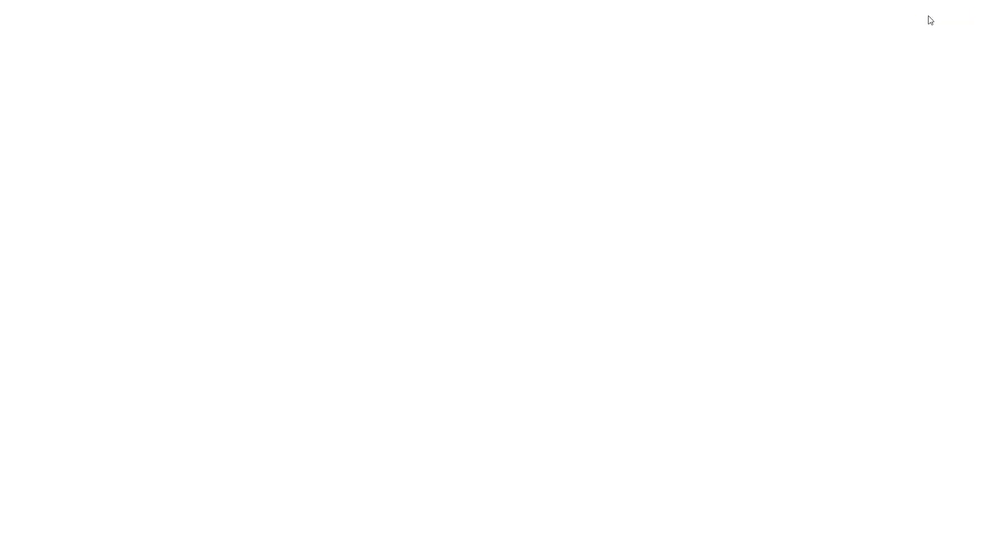